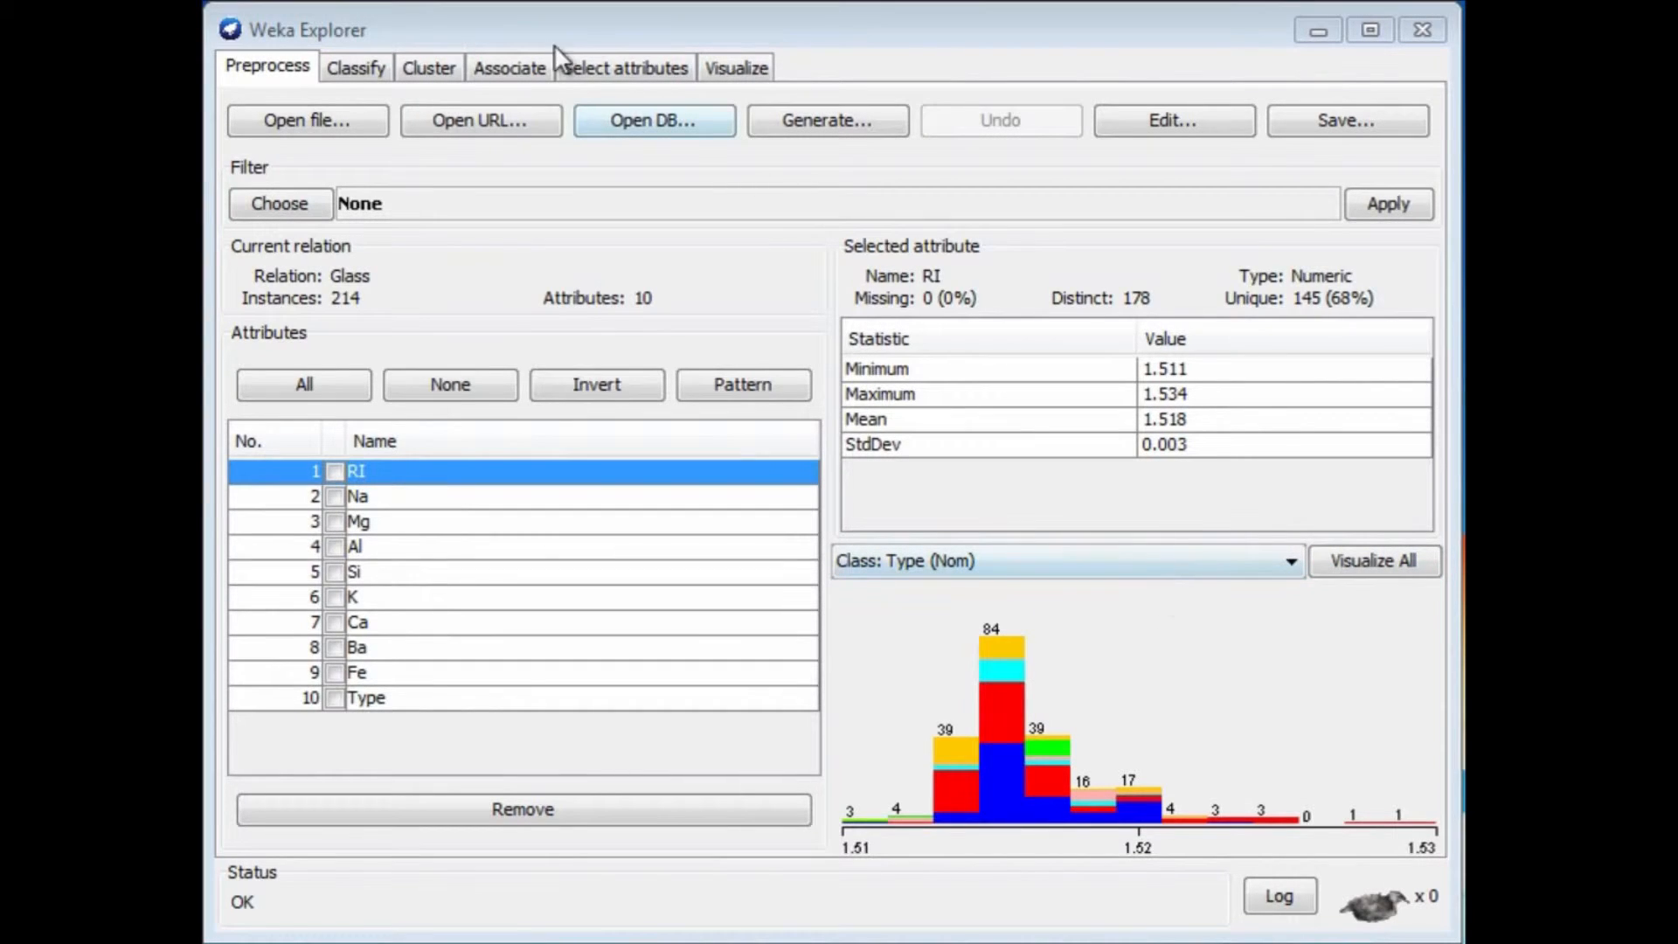
Choose the J48 decision tree classifier and run it on the glass dataset with 10-fold cross-validation.
left_click(351, 68)
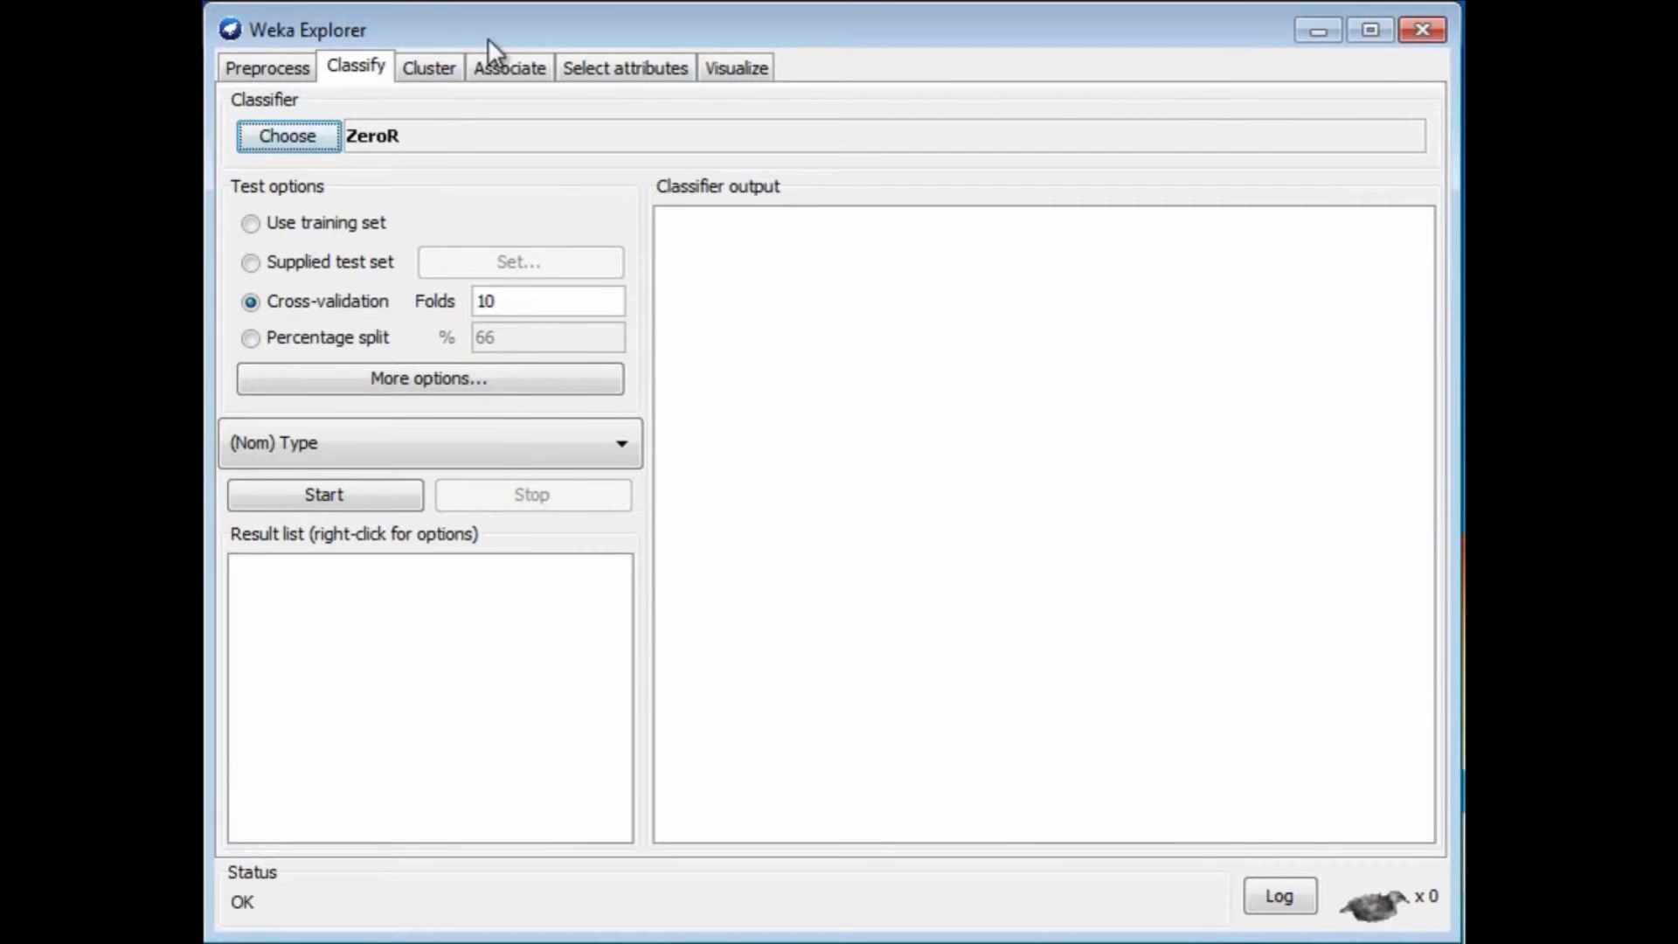
left_click(296, 131)
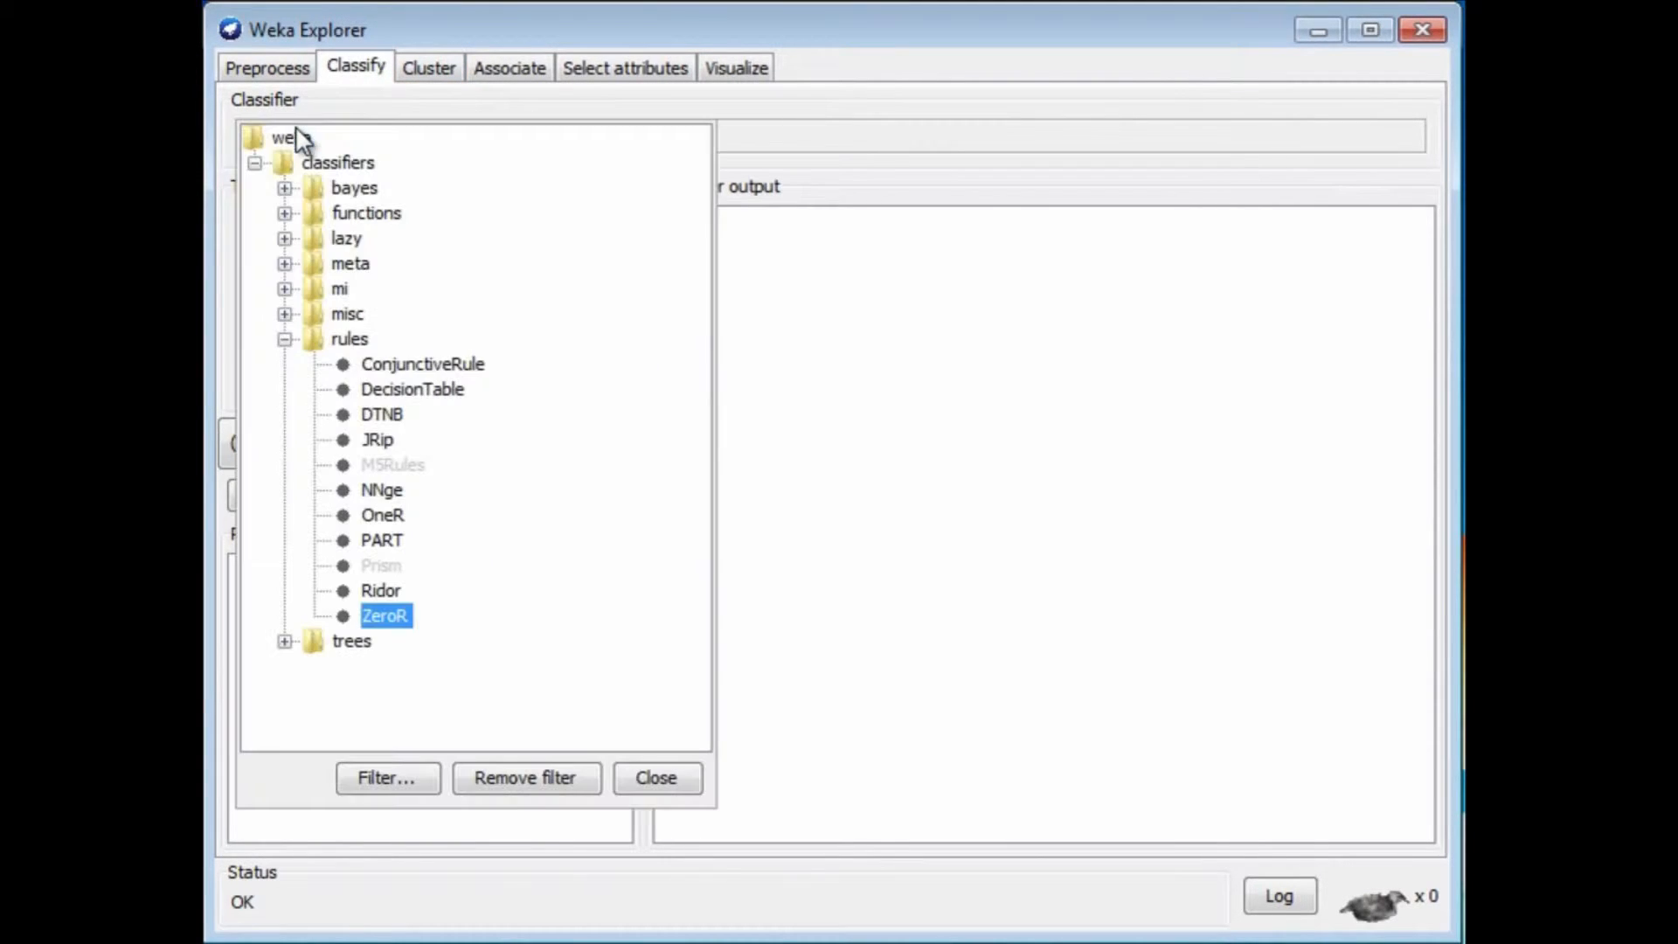
left_click(283, 341)
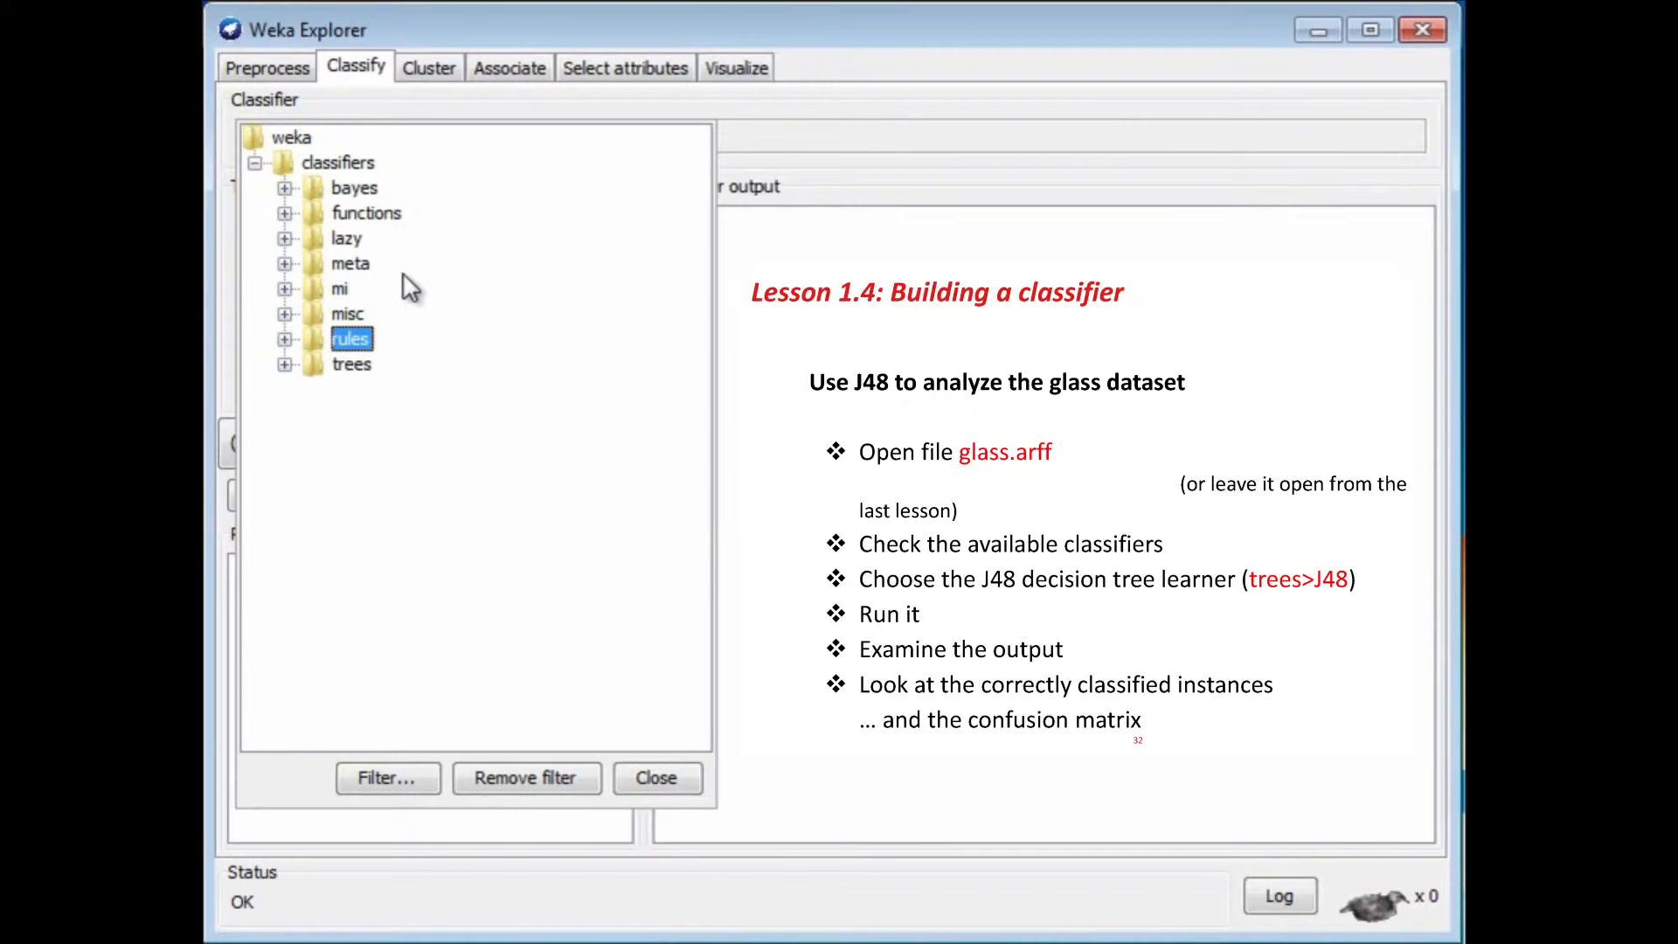
left_click(285, 366)
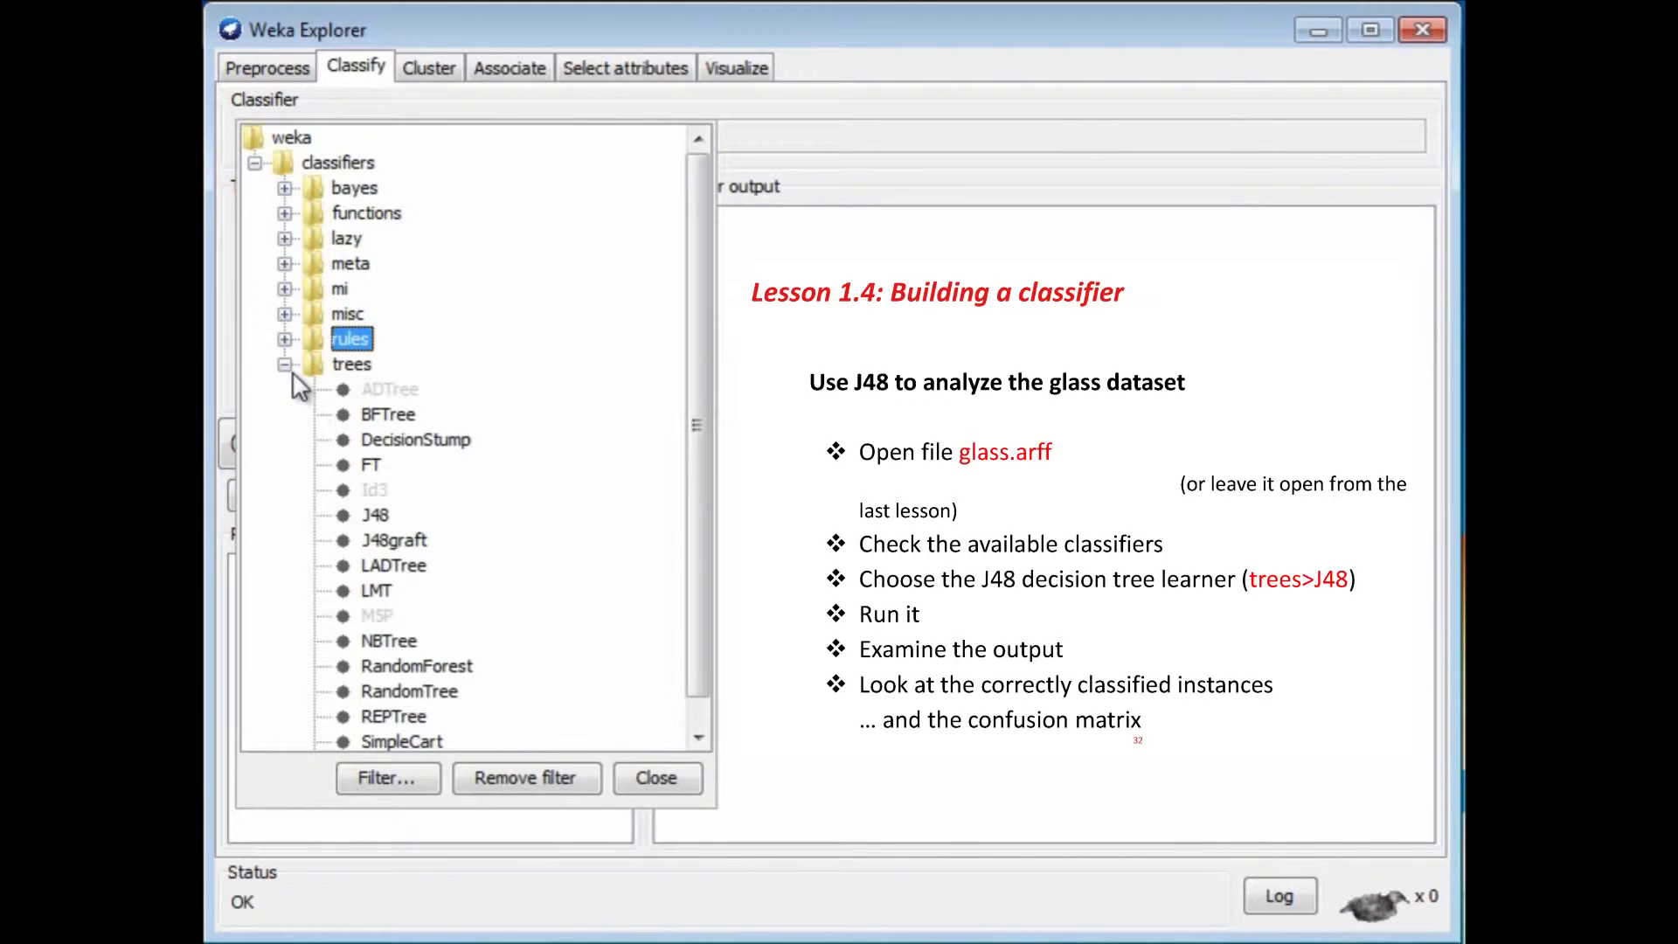
left_click(371, 516)
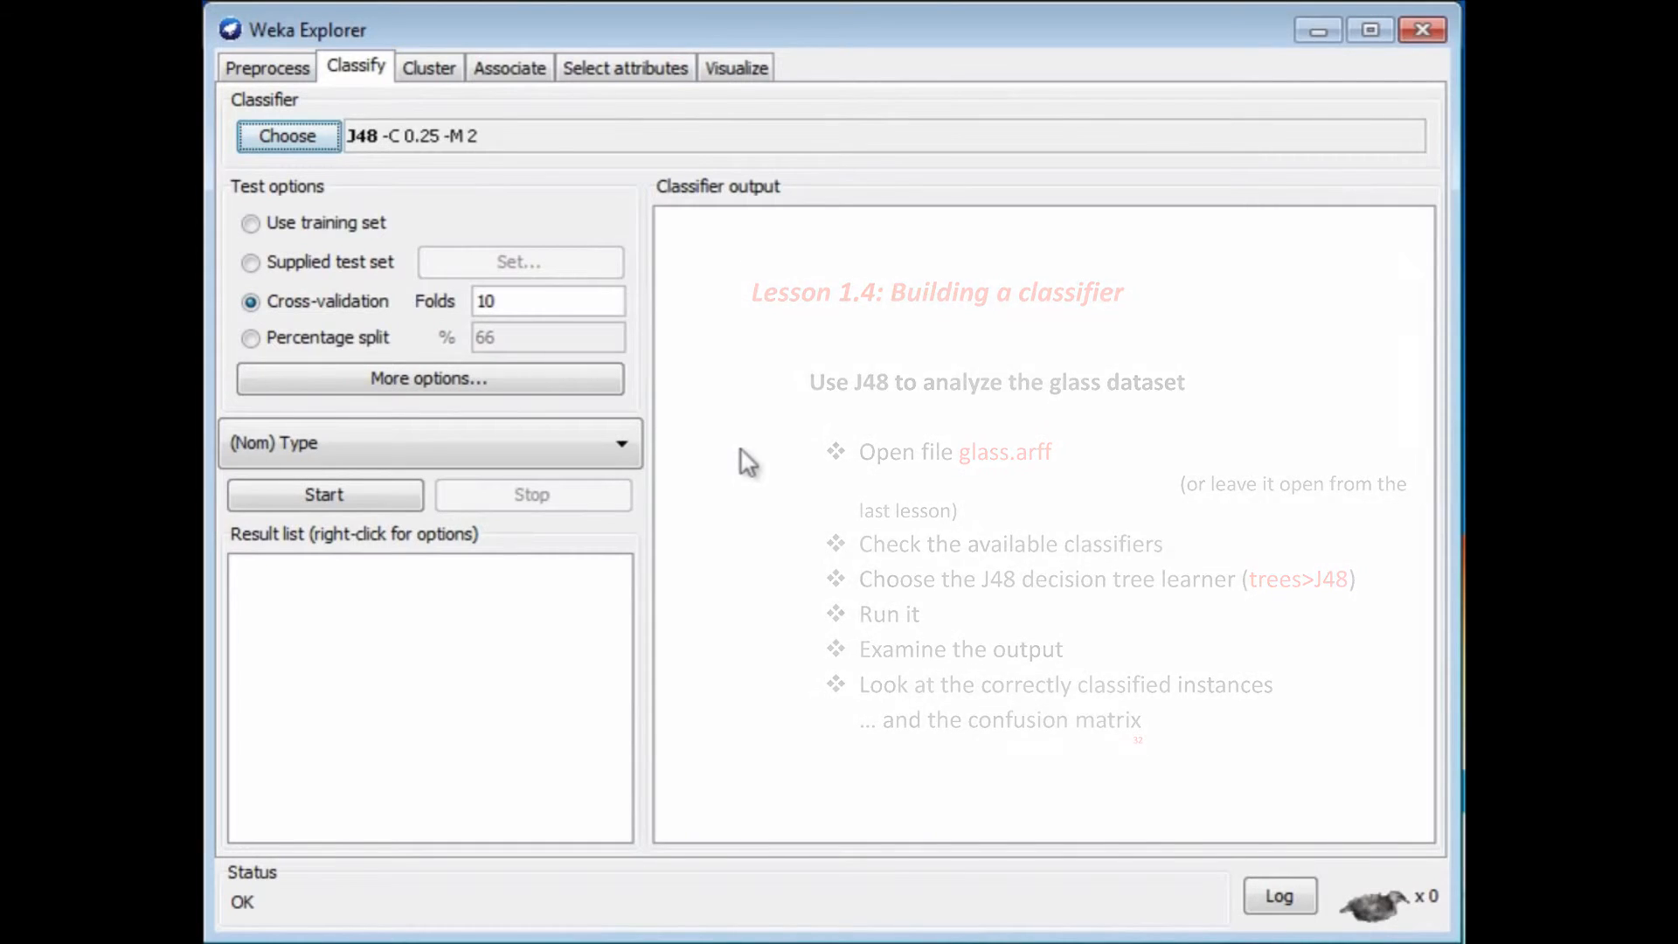
left_click(339, 495)
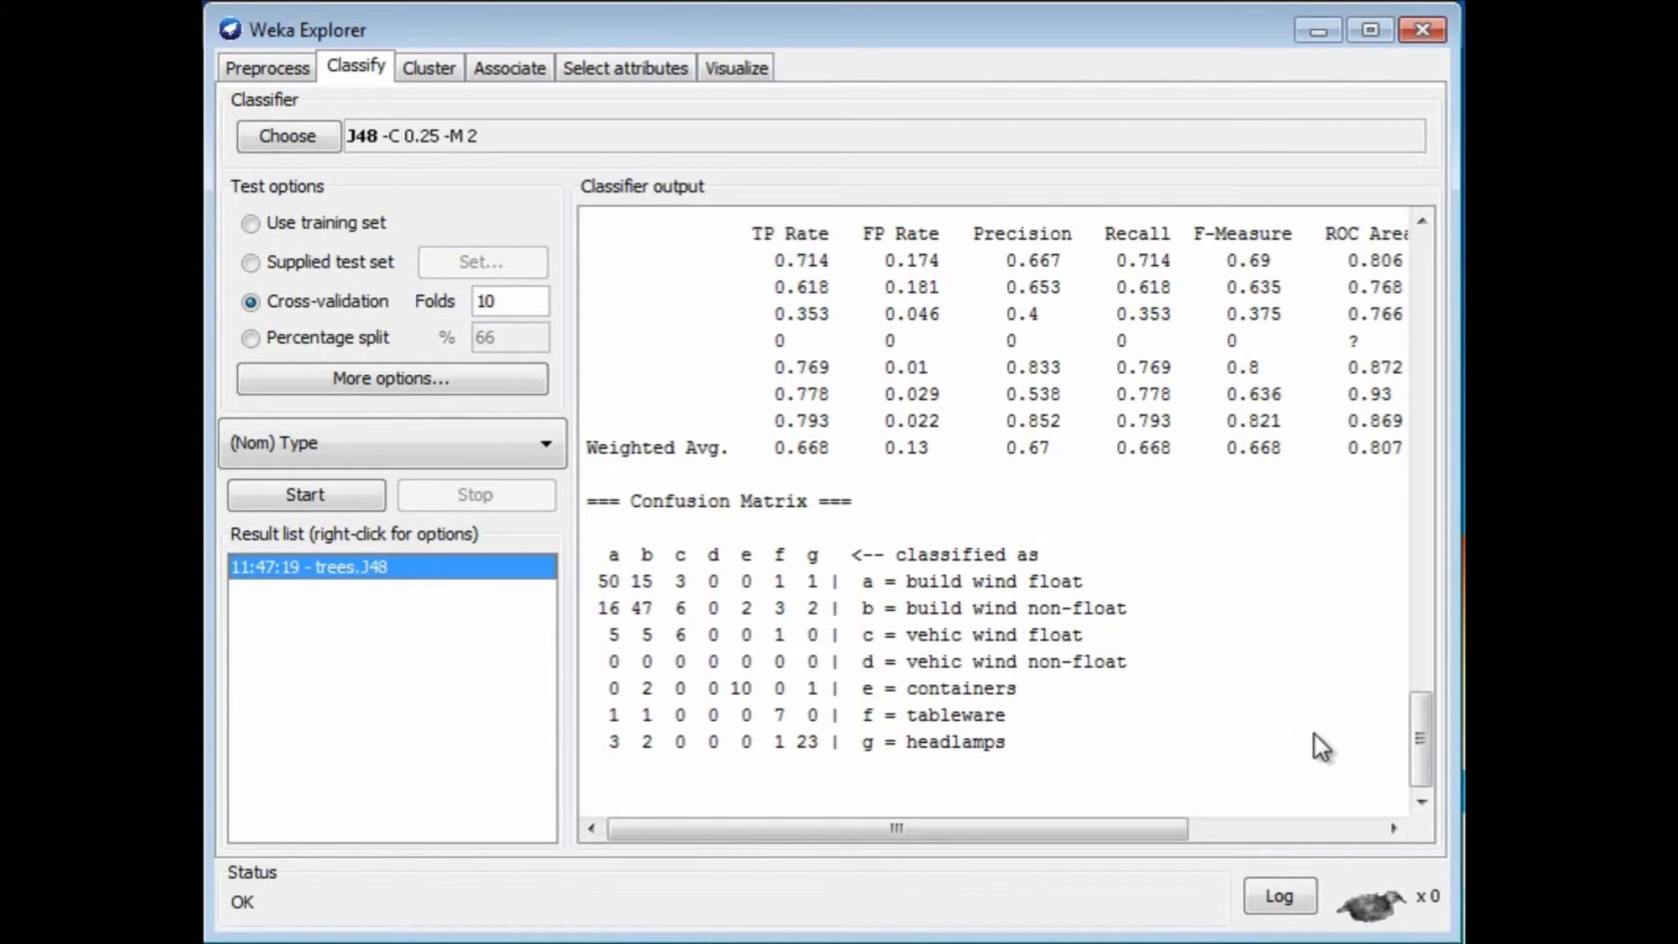
Read the J48 output from the run information through the pruned tree and accuracy summary to the confusion matrix.
left_click_drag(1423, 735, 1453, 231)
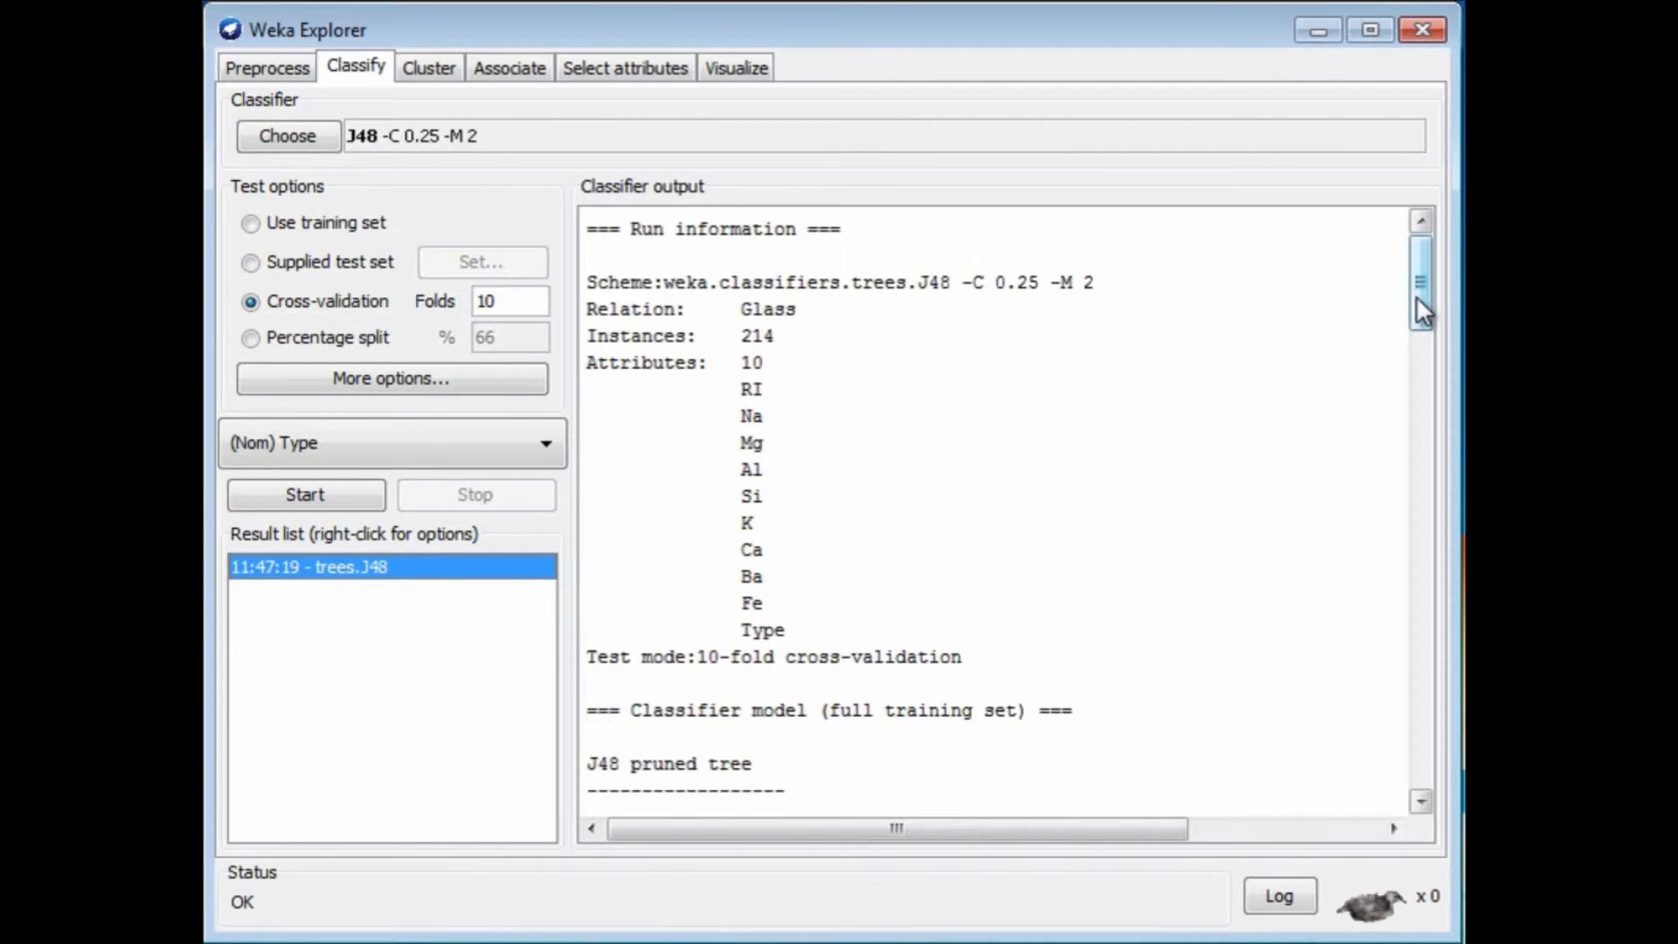
left_click_drag(1415, 297, 1425, 394)
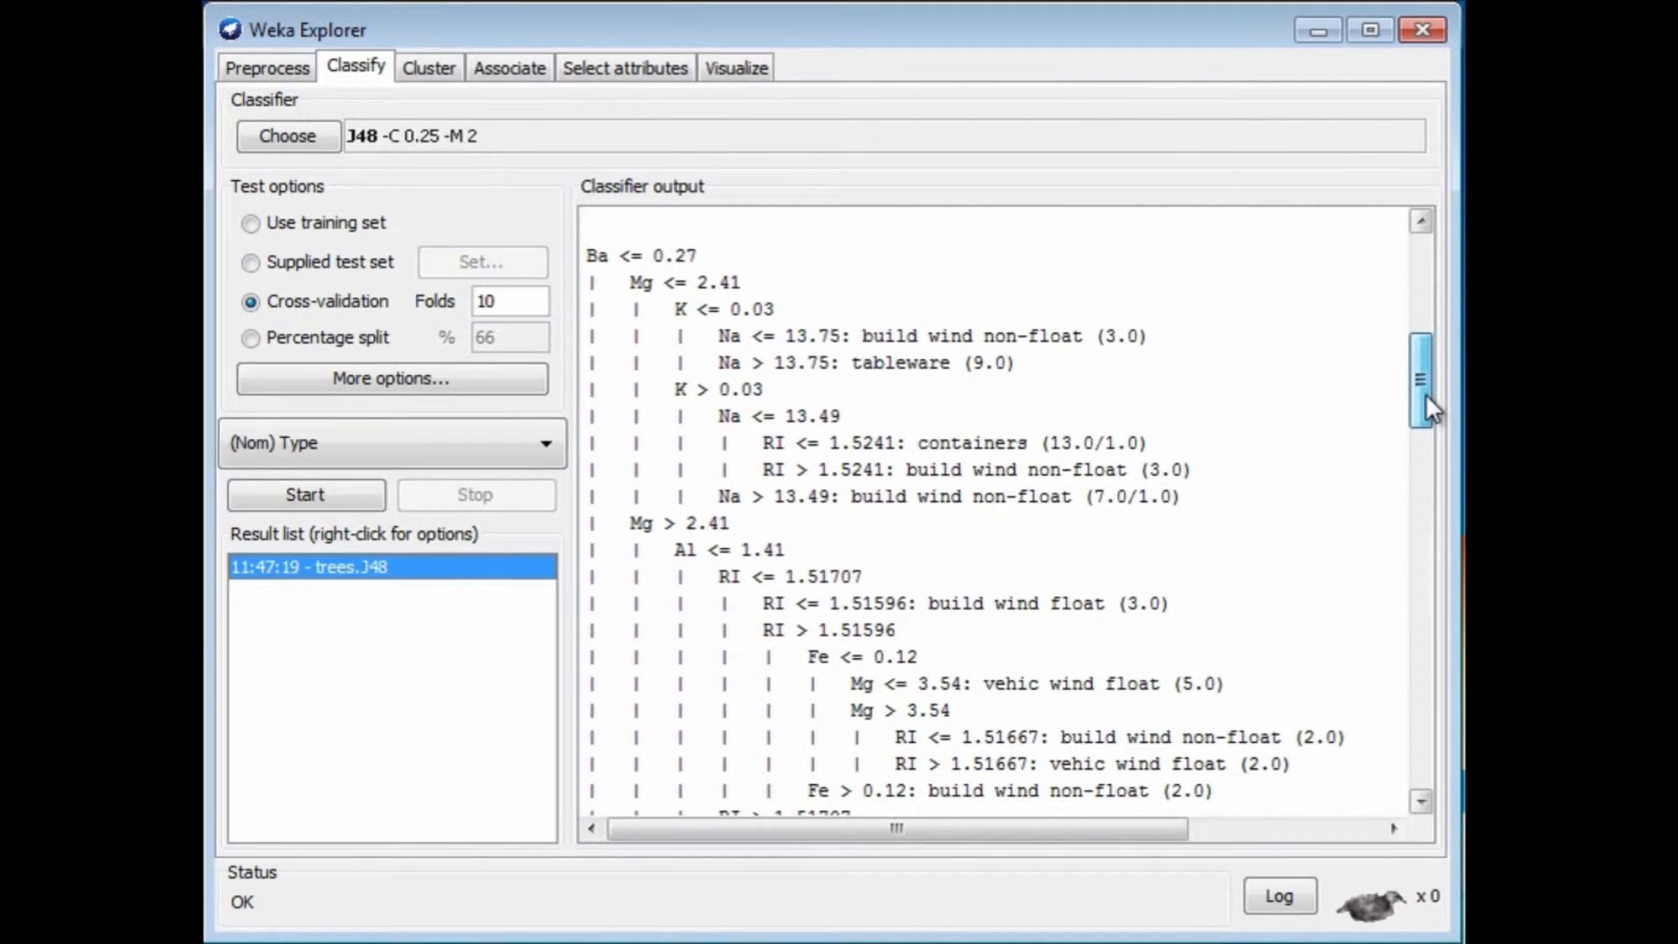
left_click_drag(1424, 394, 1397, 614)
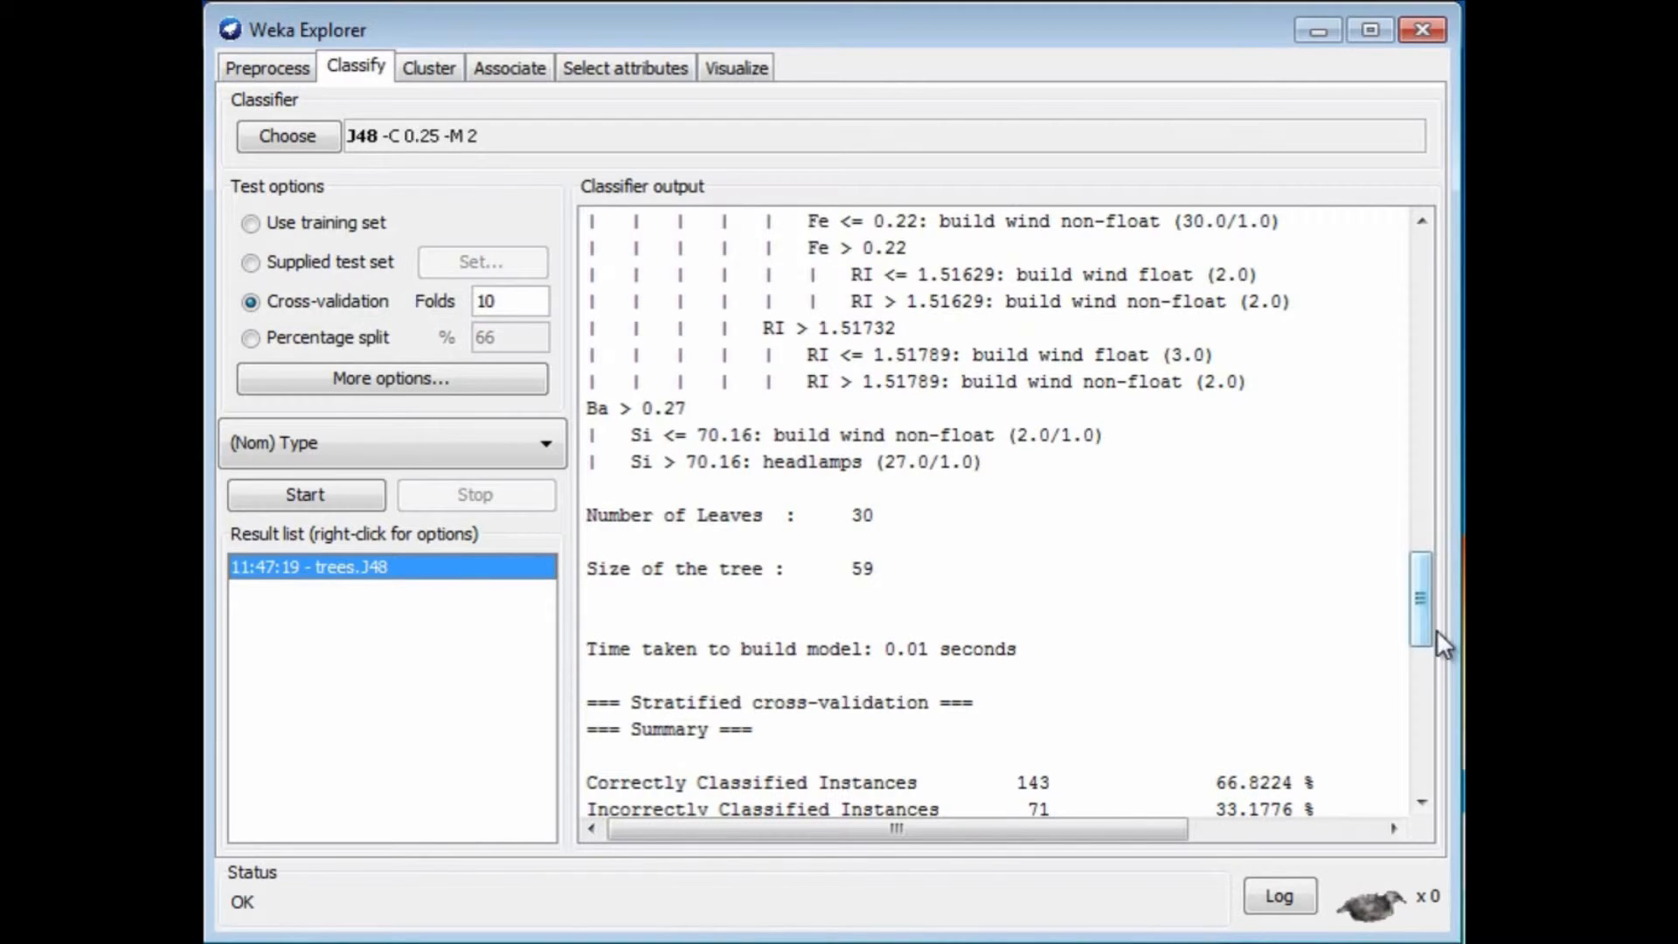
left_click_drag(1412, 617, 1413, 661)
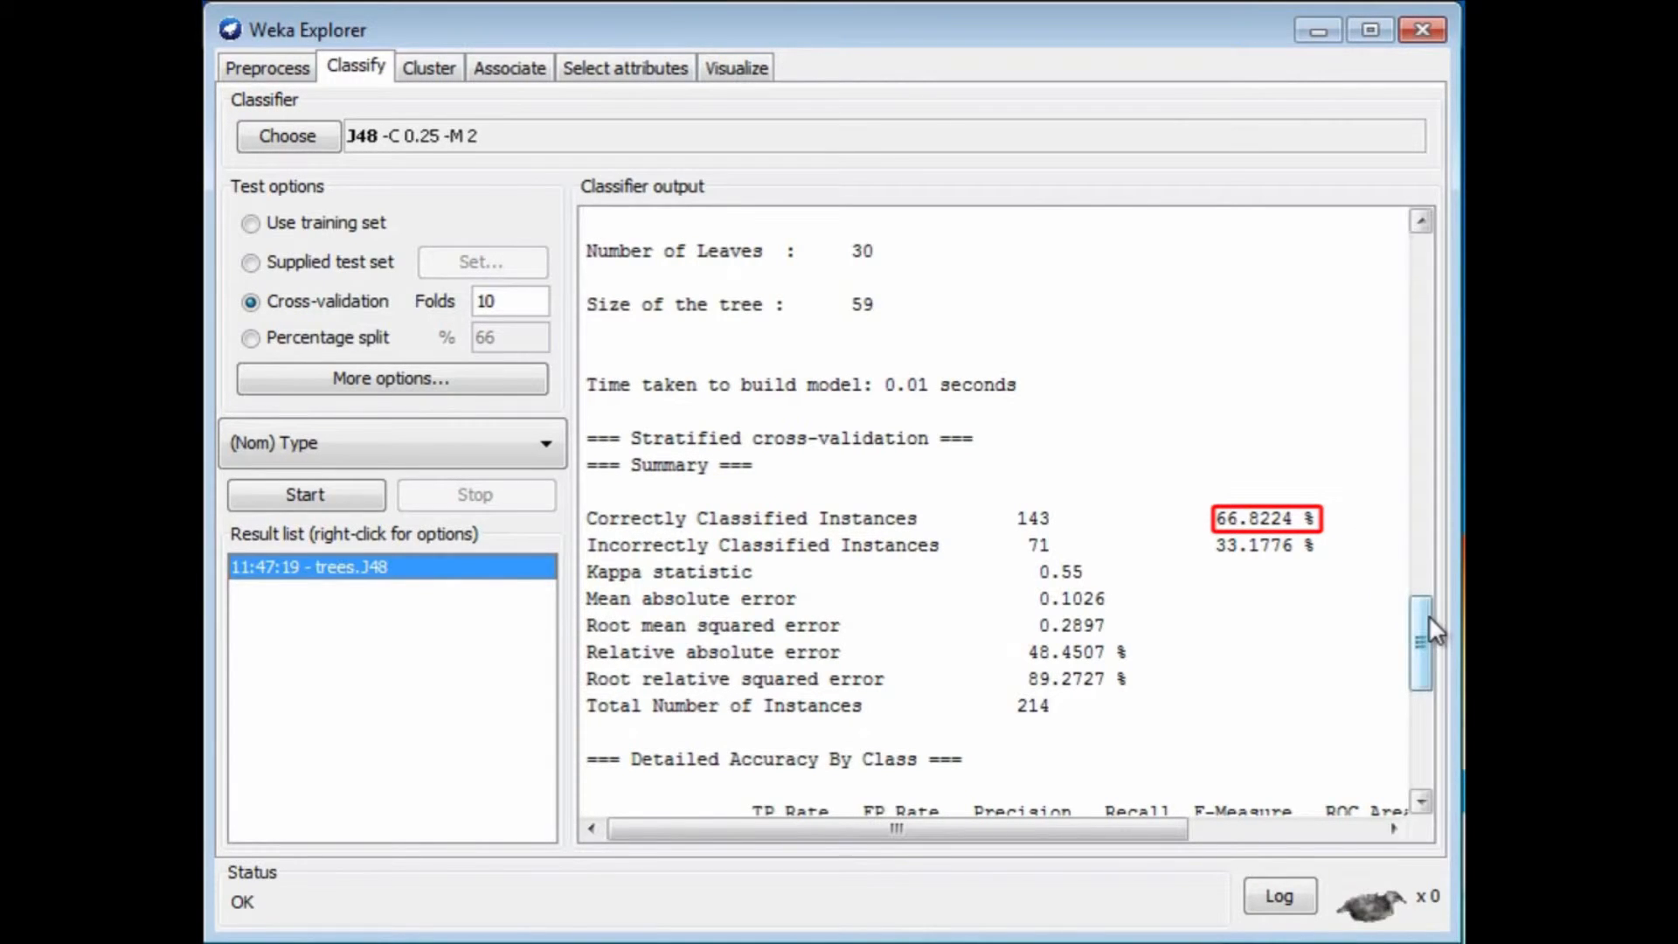
left_click_drag(1423, 616, 1412, 724)
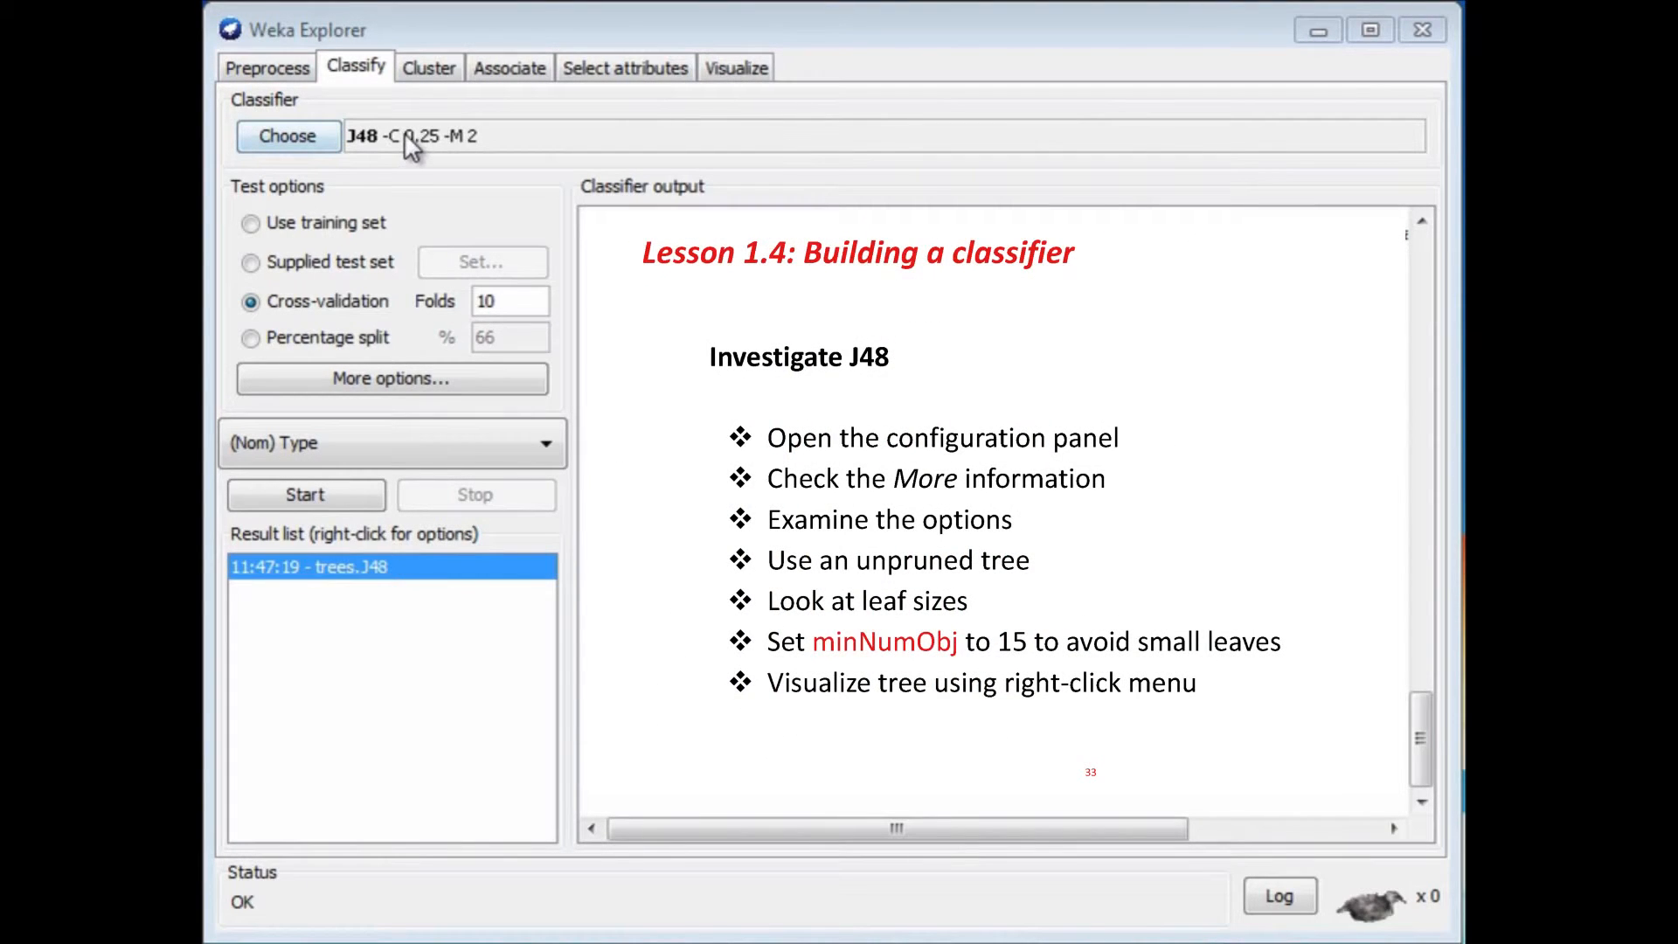
Set J48's unpruned option to True and rerun the classifier.
left_click(281, 138)
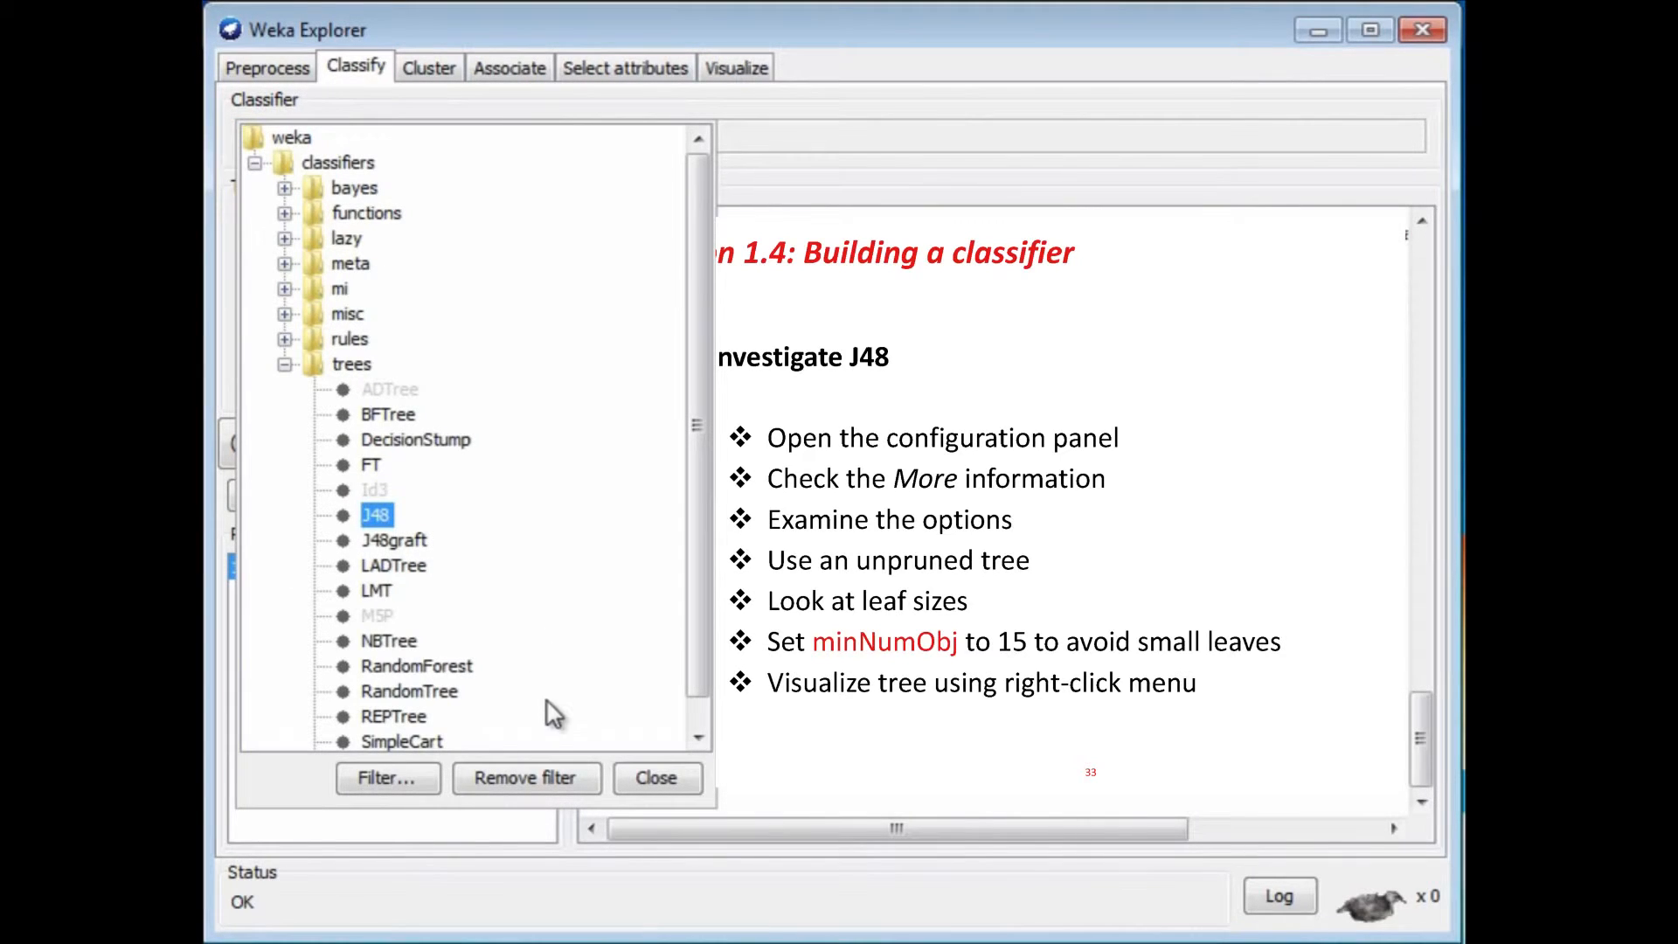
left_click(648, 769)
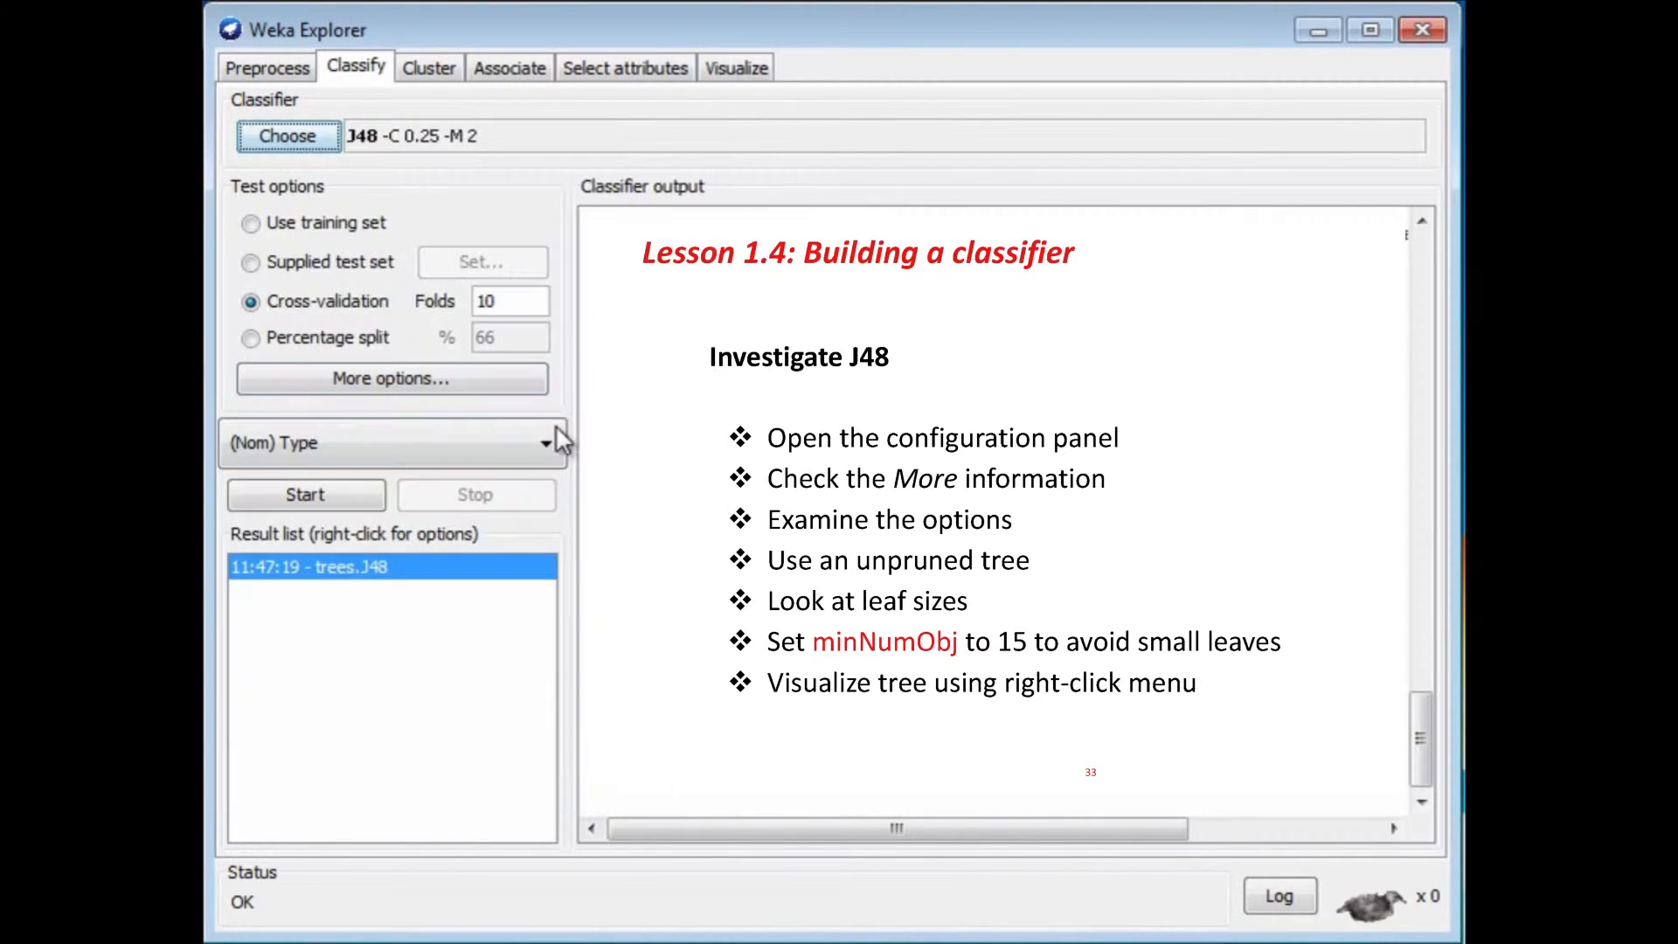
left_click(419, 135)
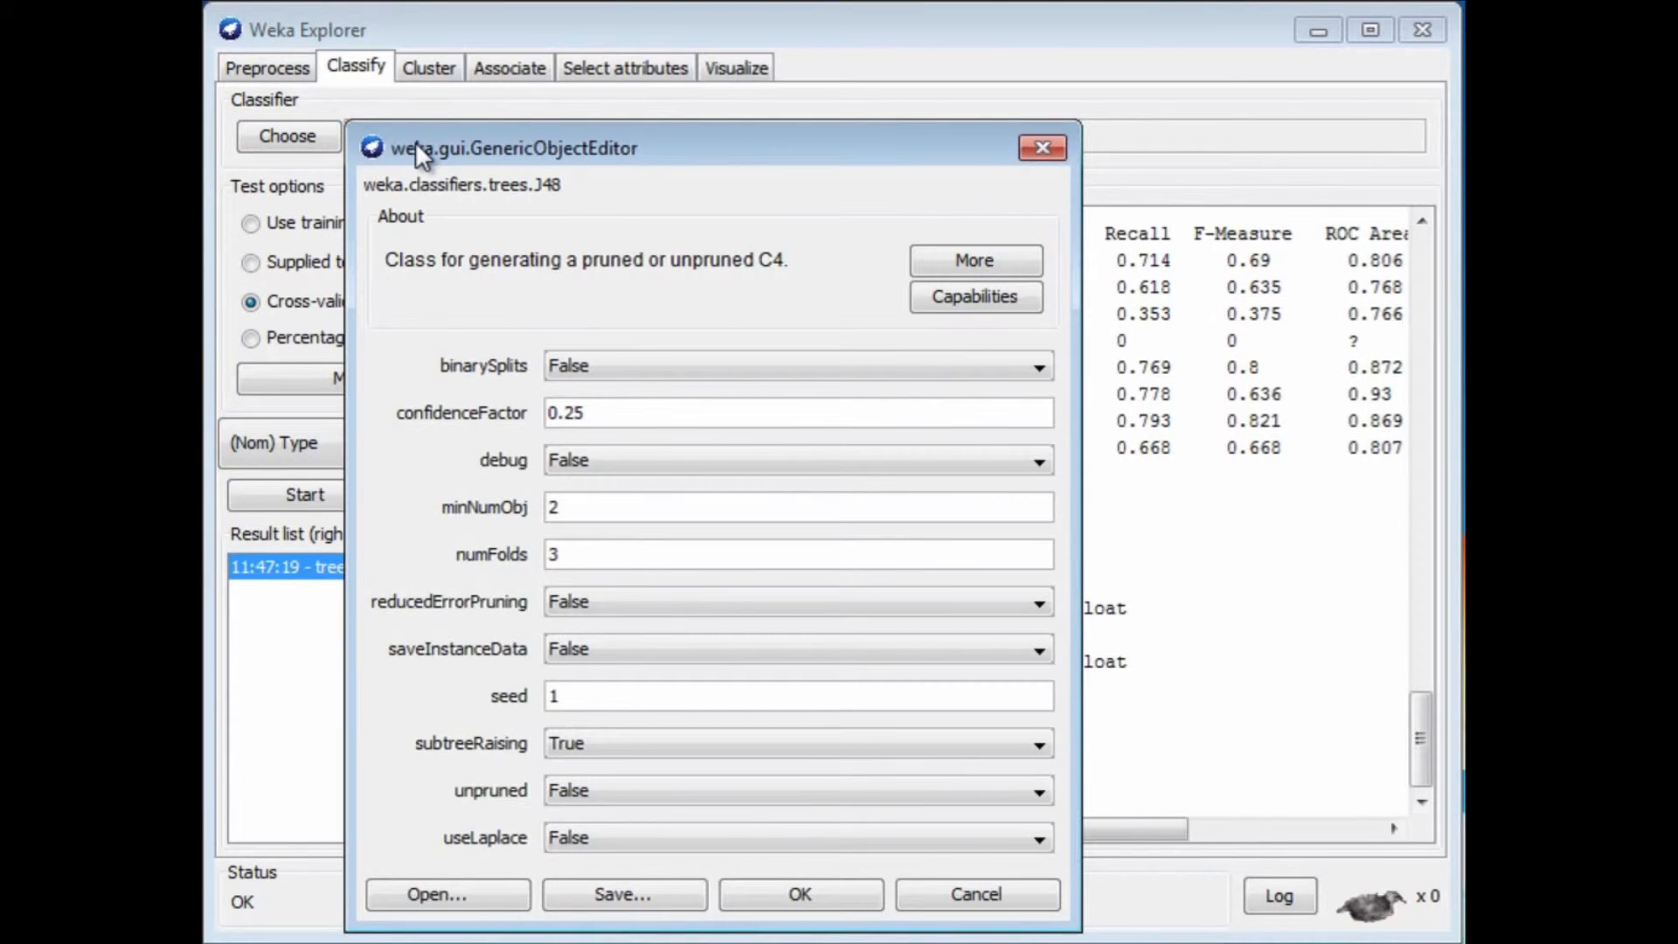
left_click_drag(417, 144, 395, 240)
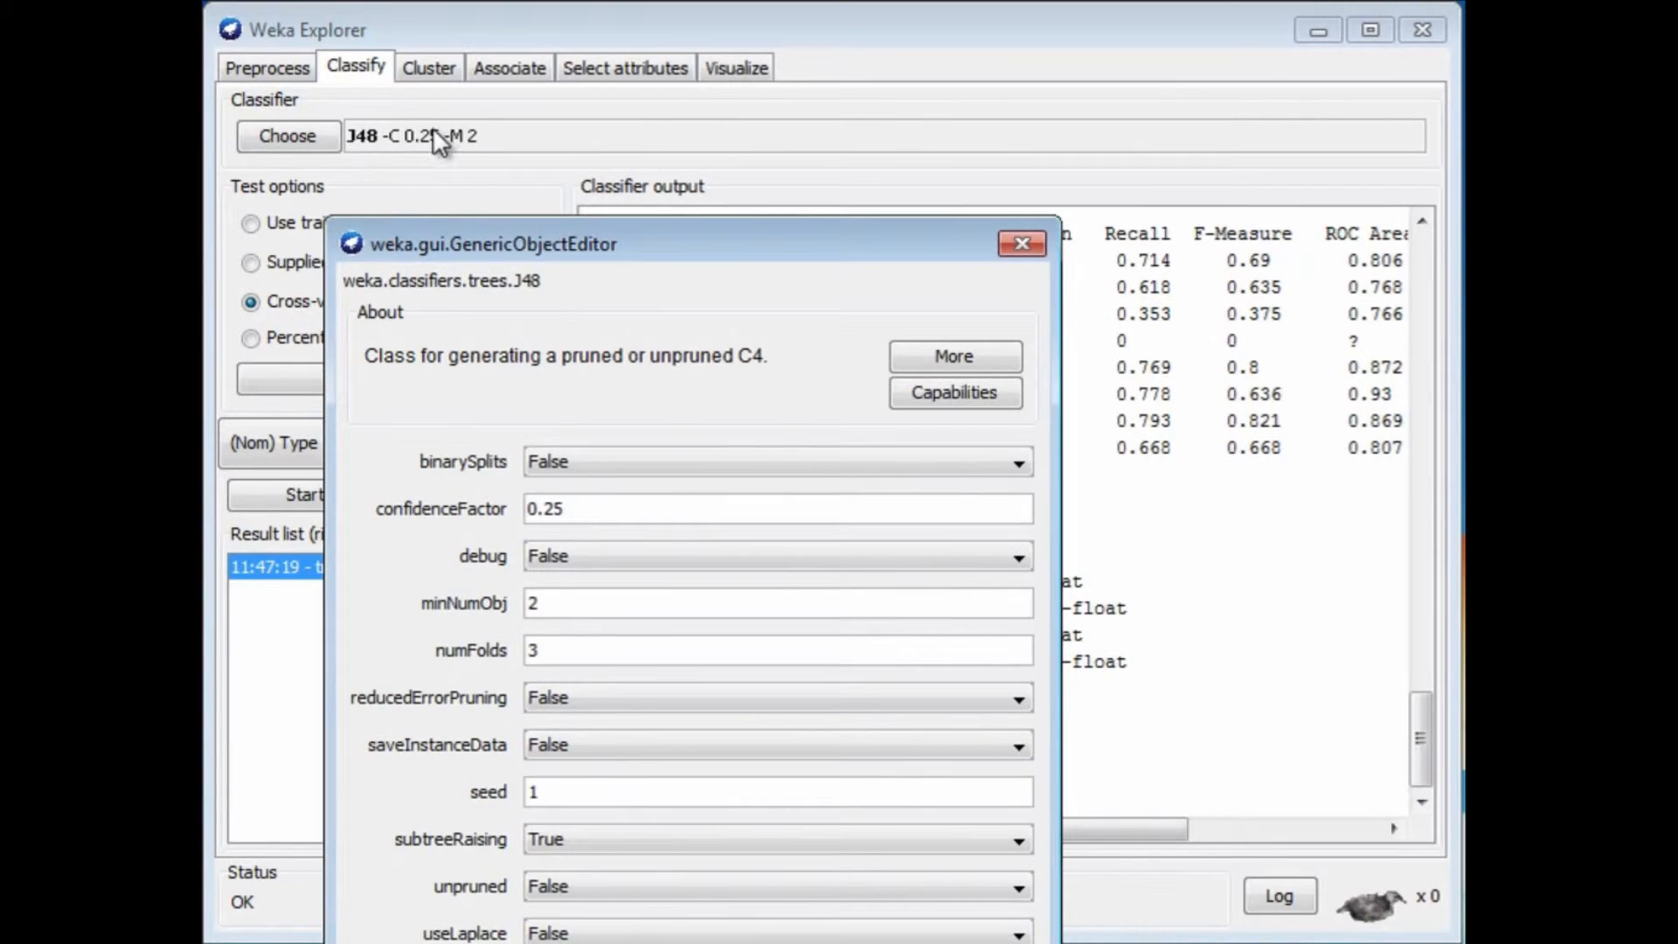
left_click_drag(516, 239, 528, 157)
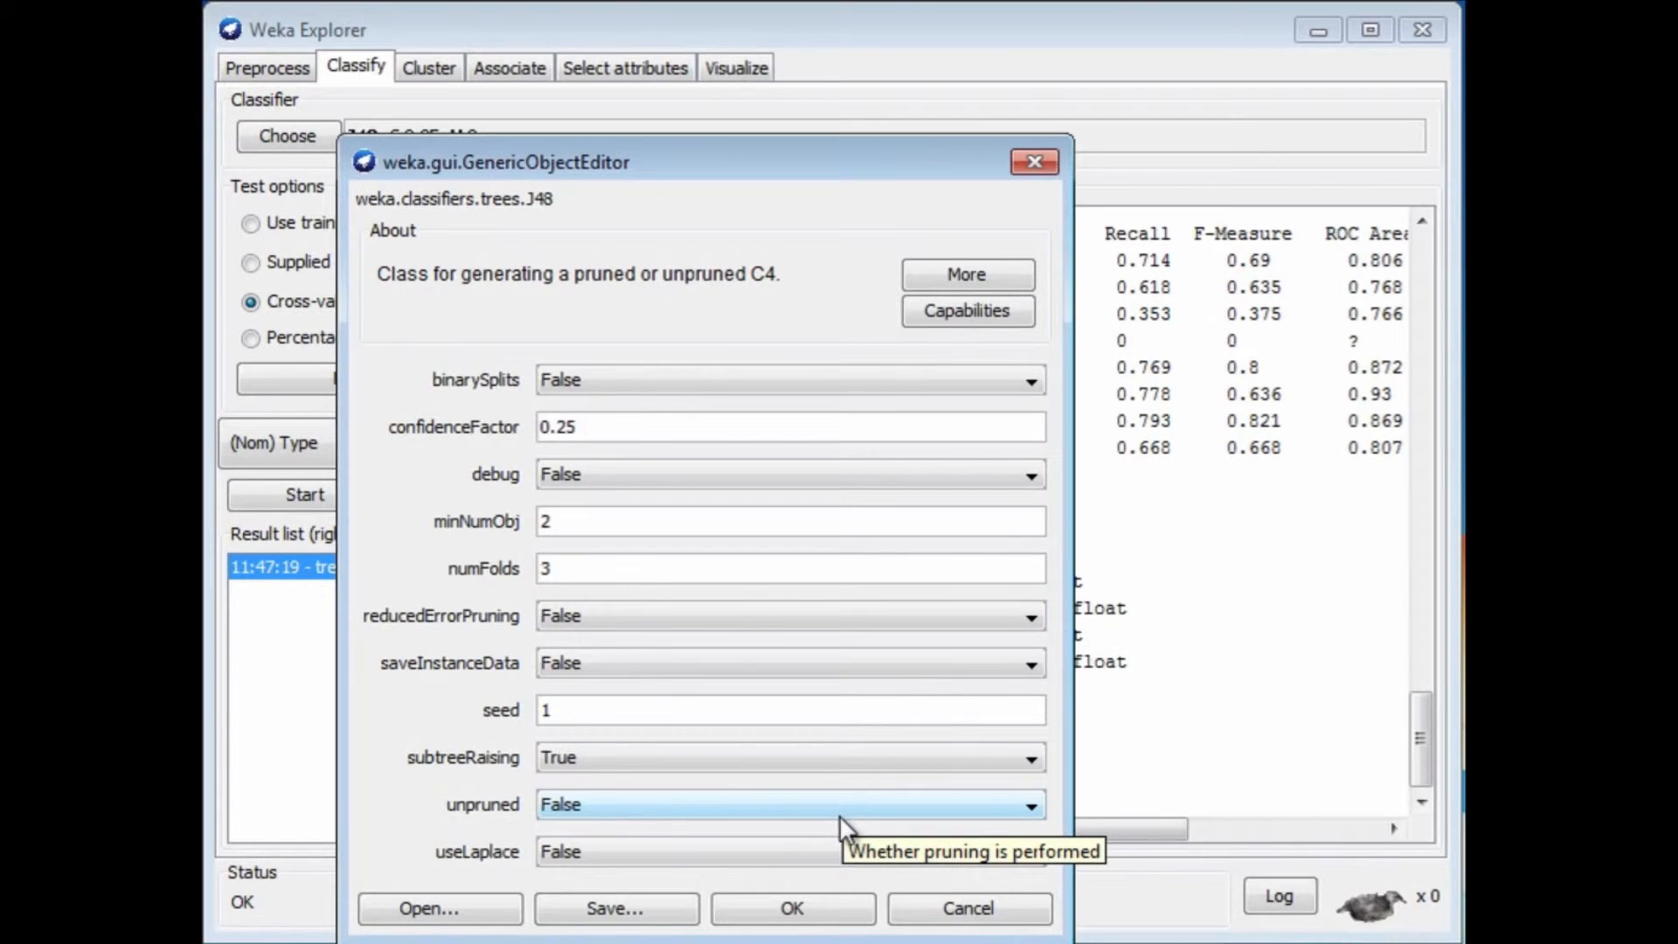
left_click(1033, 809)
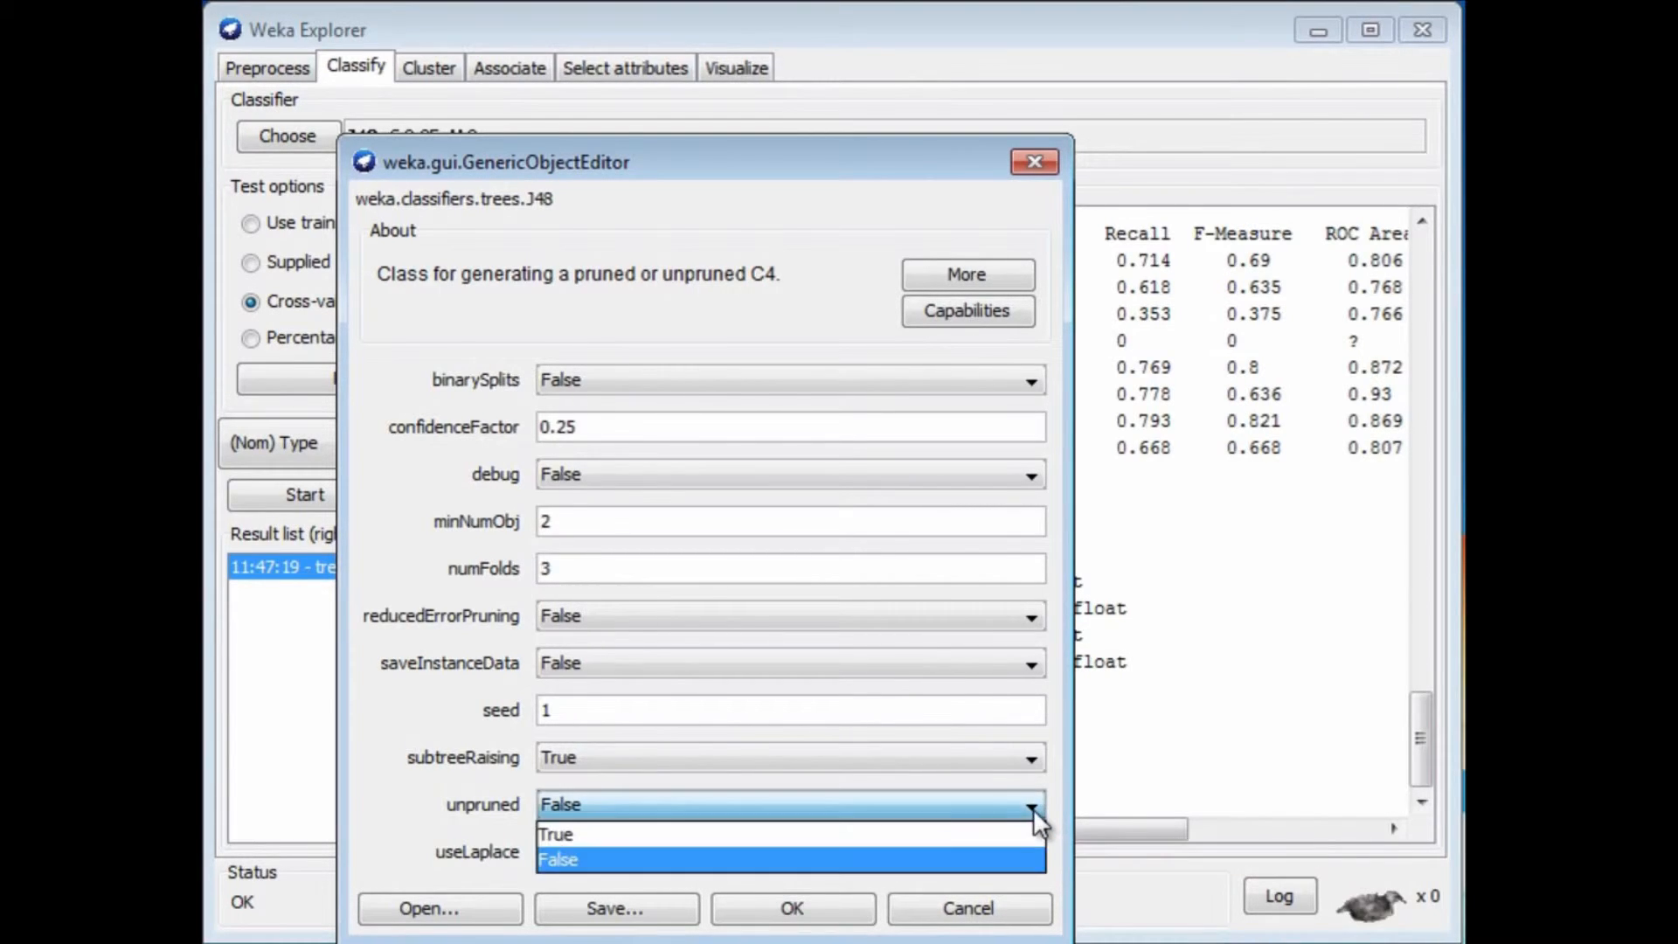
left_click(996, 835)
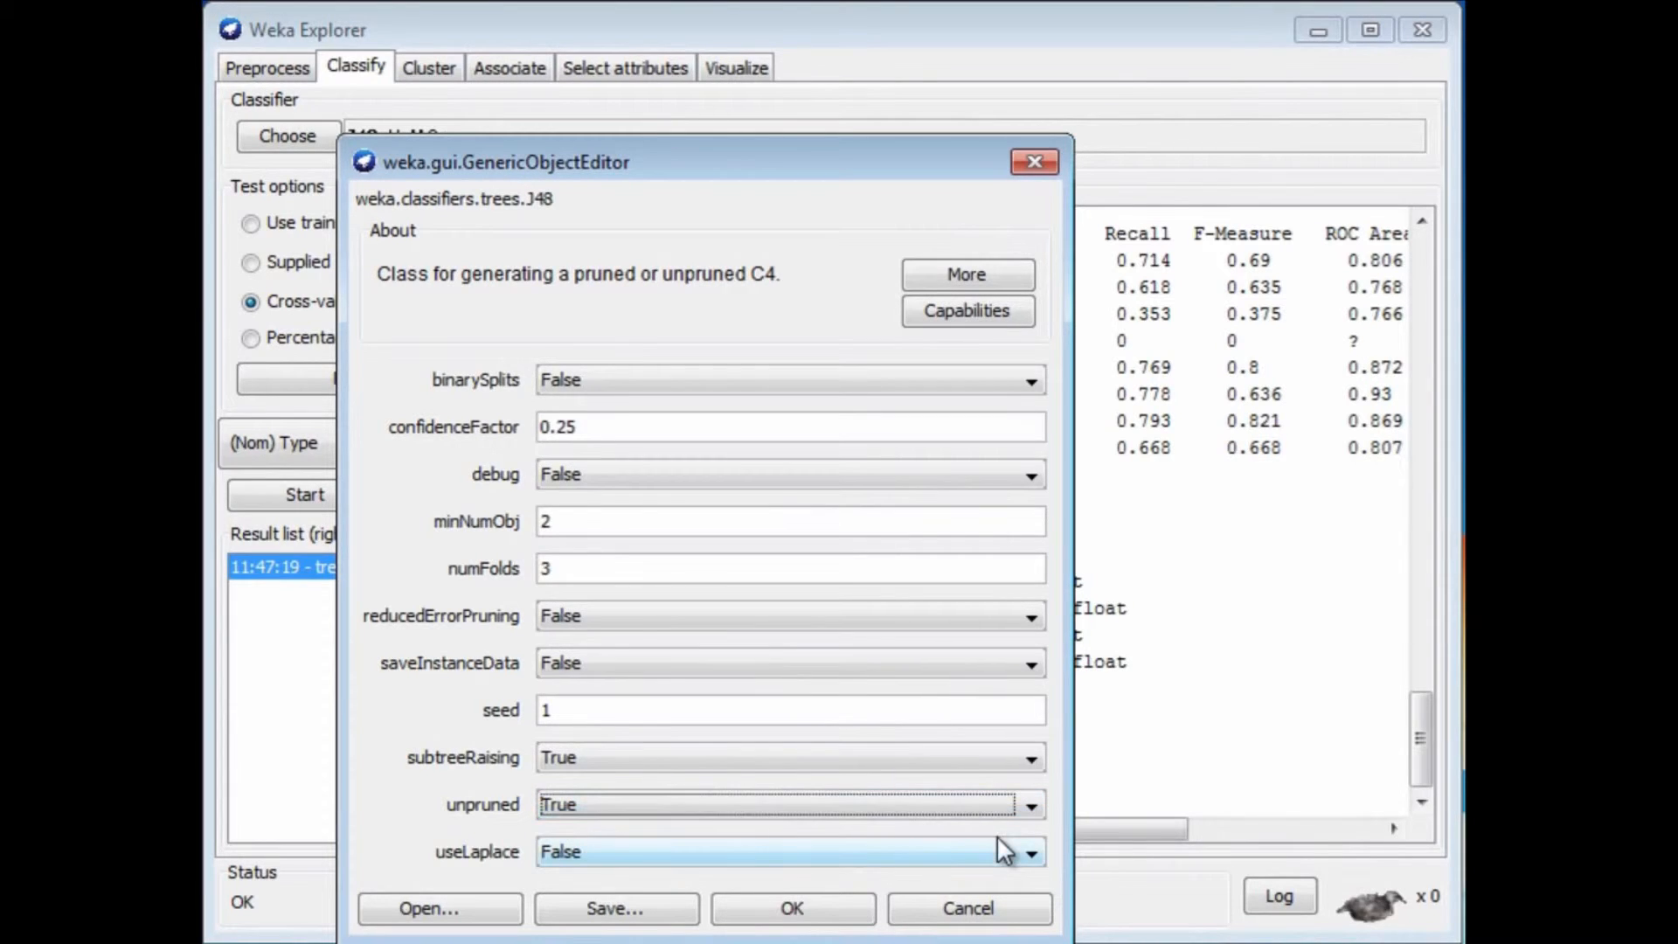
left_click(840, 913)
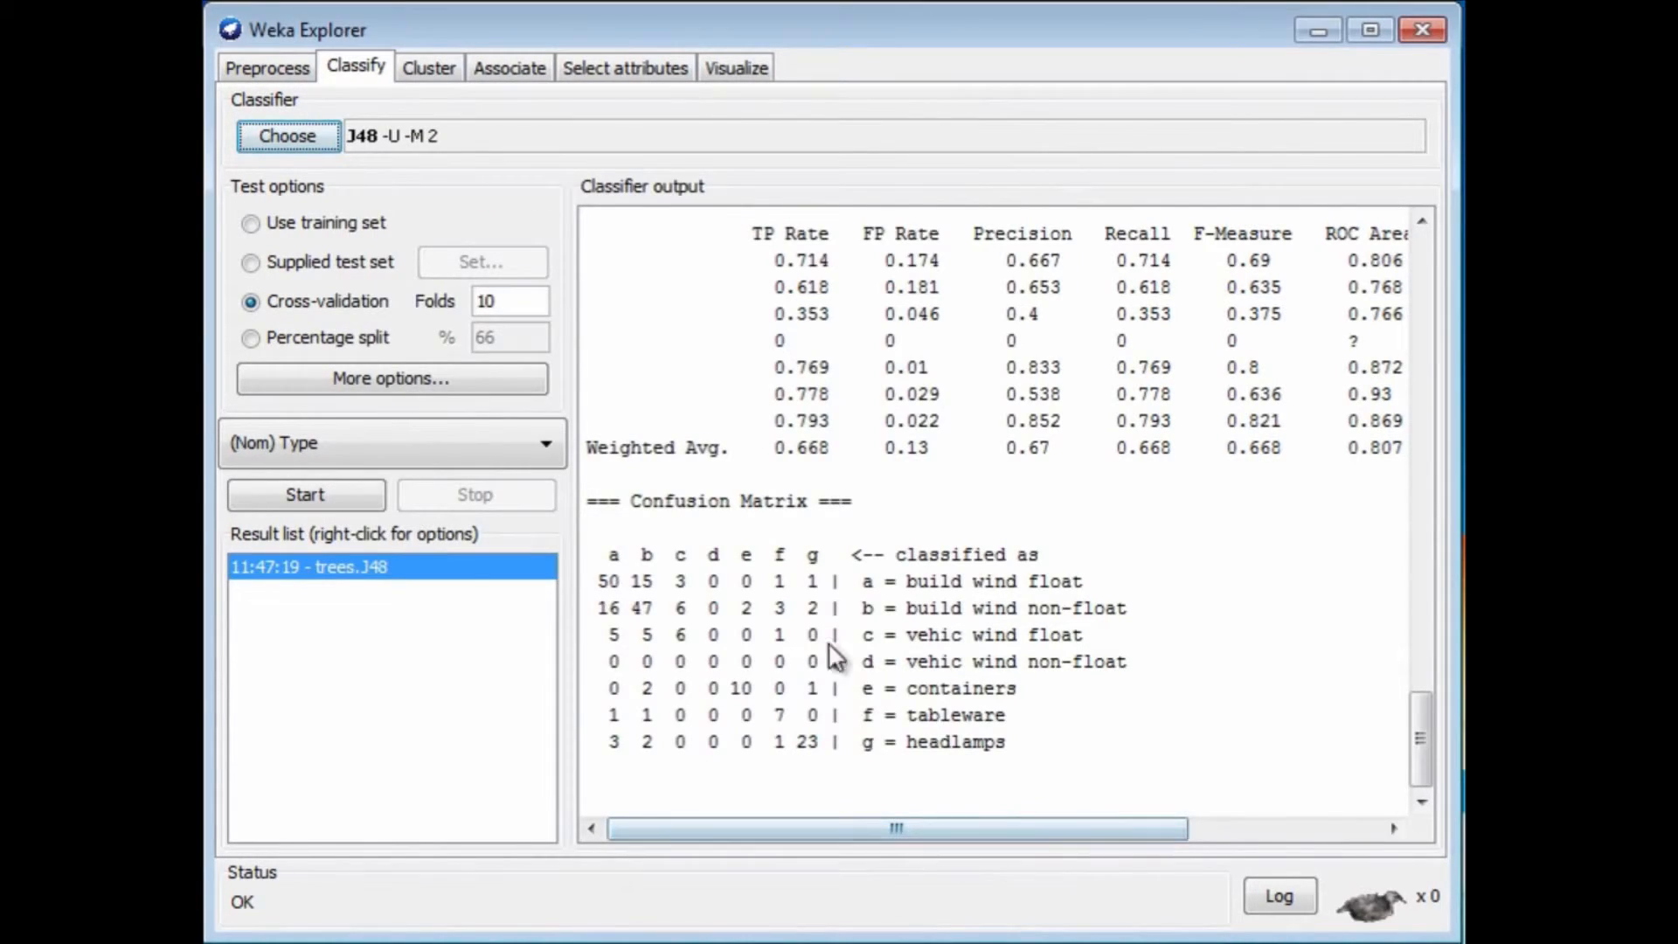
left_click(305, 493)
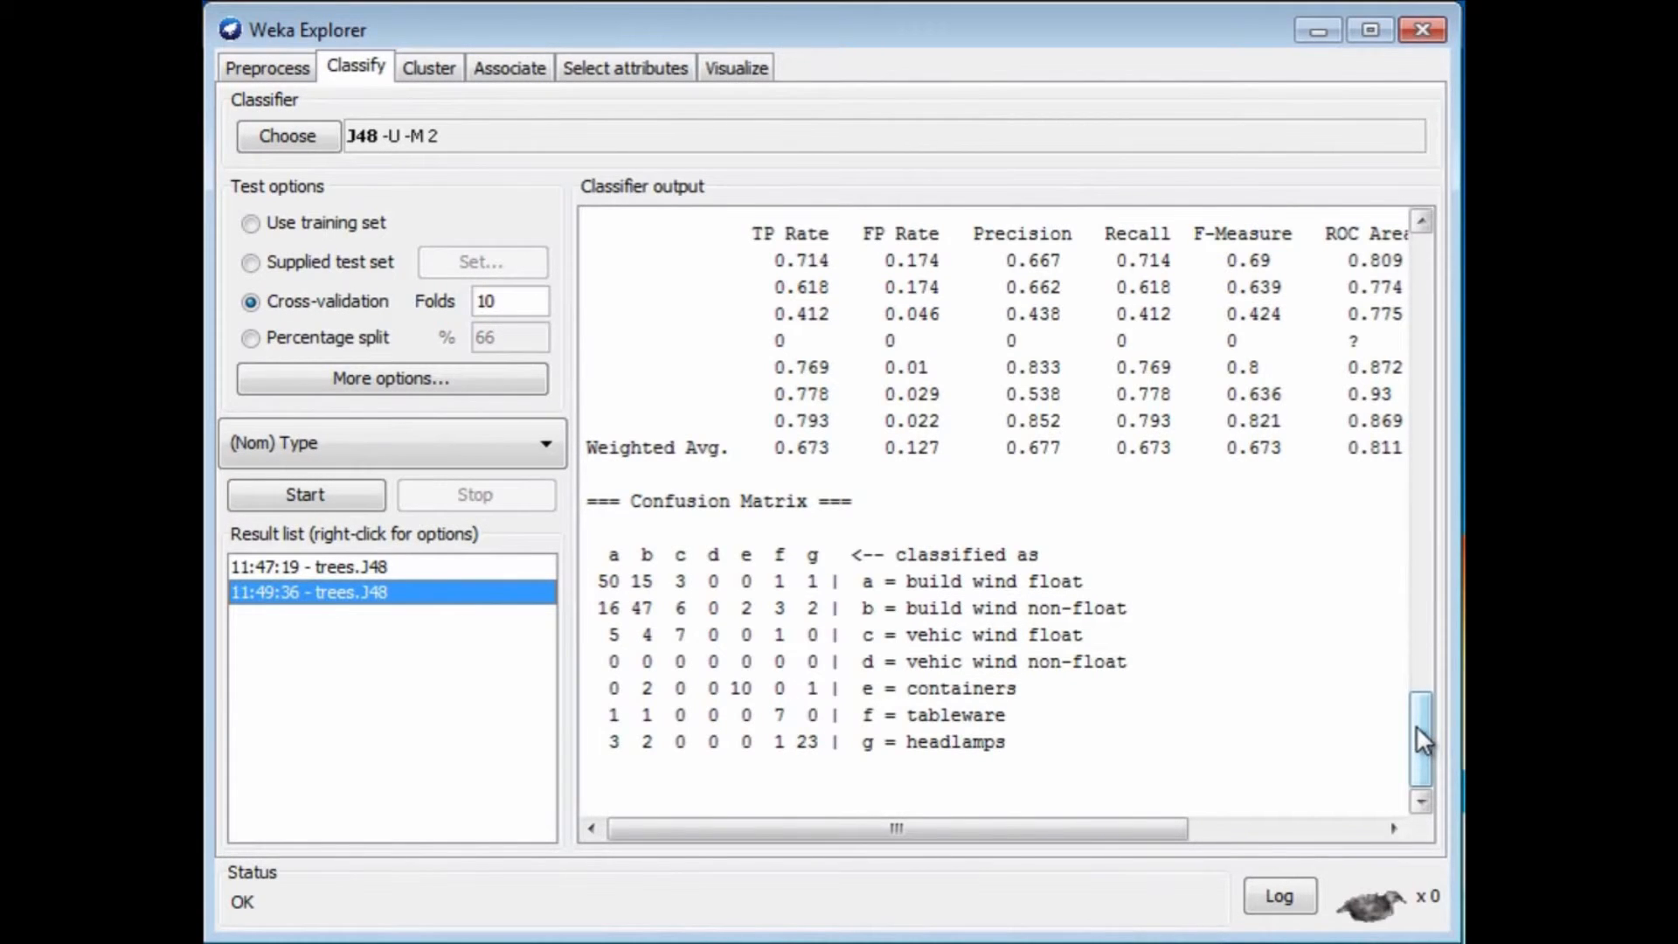
Compare the cross-validation summaries of the unpruned and pruned J48 runs, including the size of the unpruned tree.
left_click_drag(1415, 725, 1423, 653)
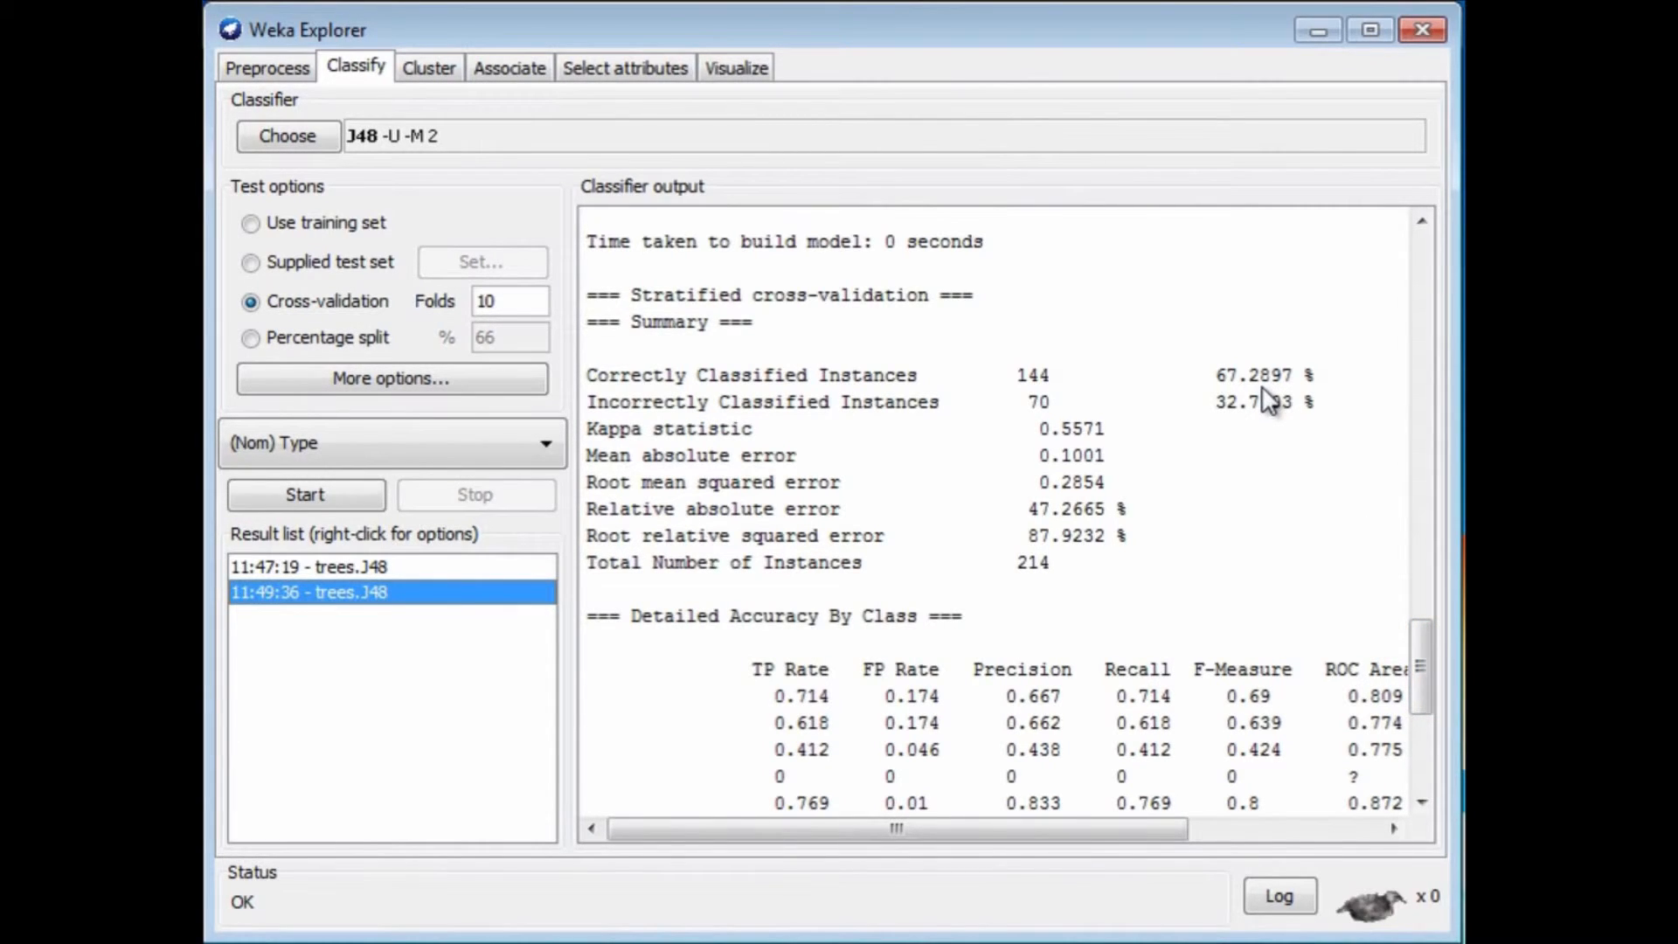
left_click(332, 566)
left_click_drag(1409, 743, 1424, 638)
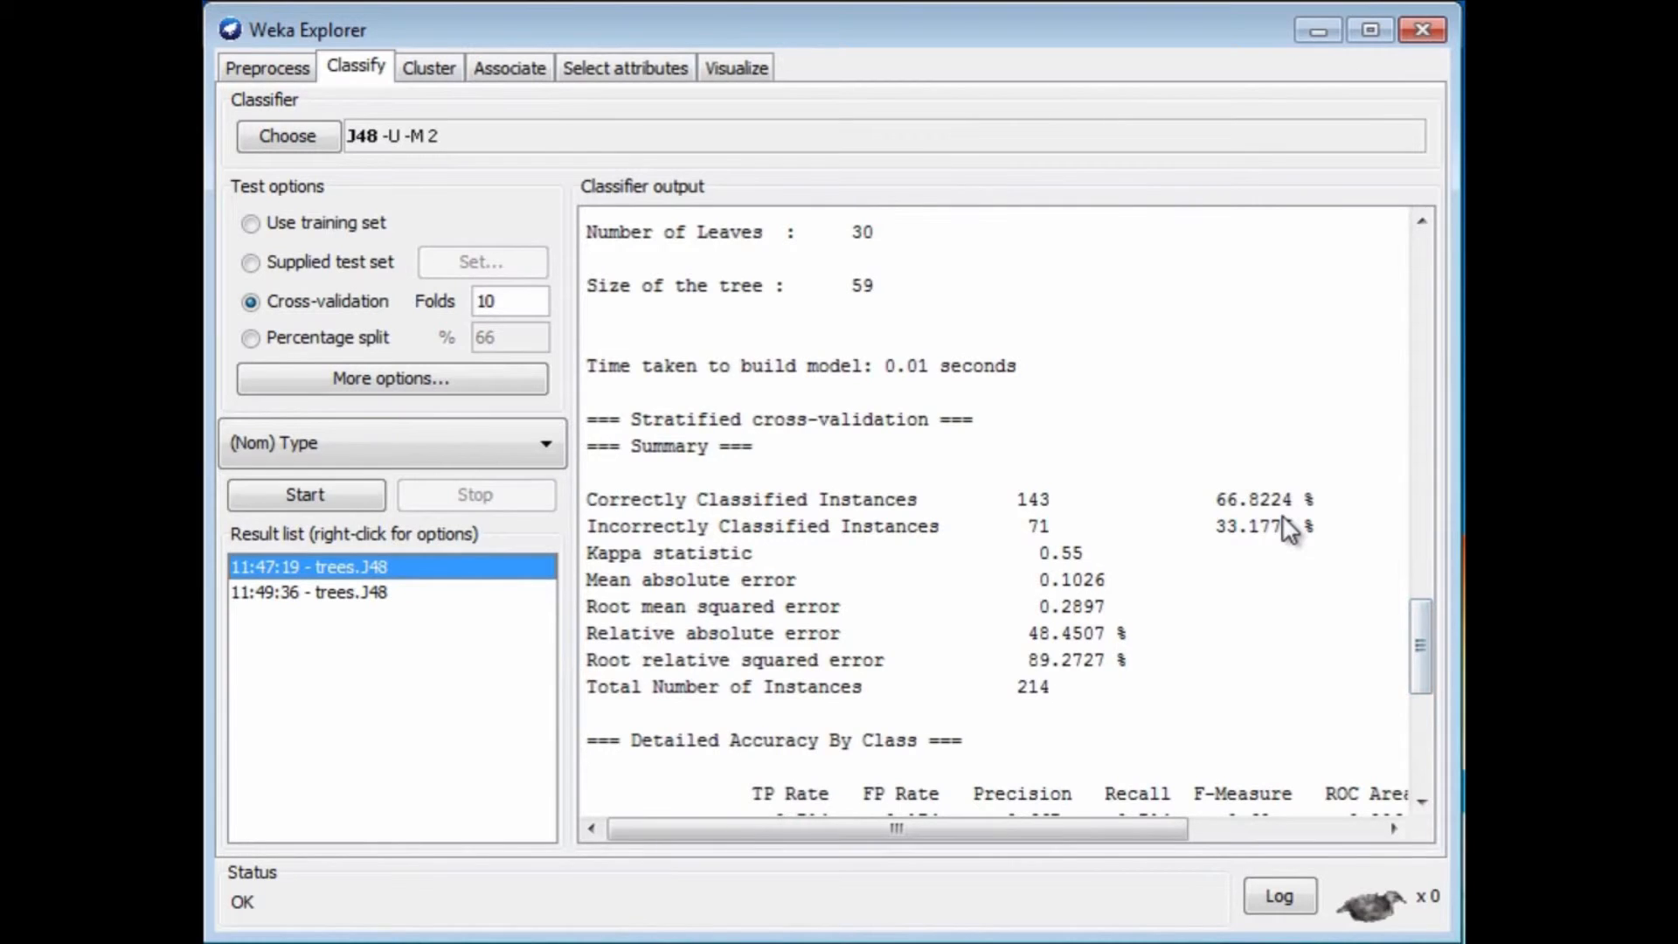
left_click(332, 591)
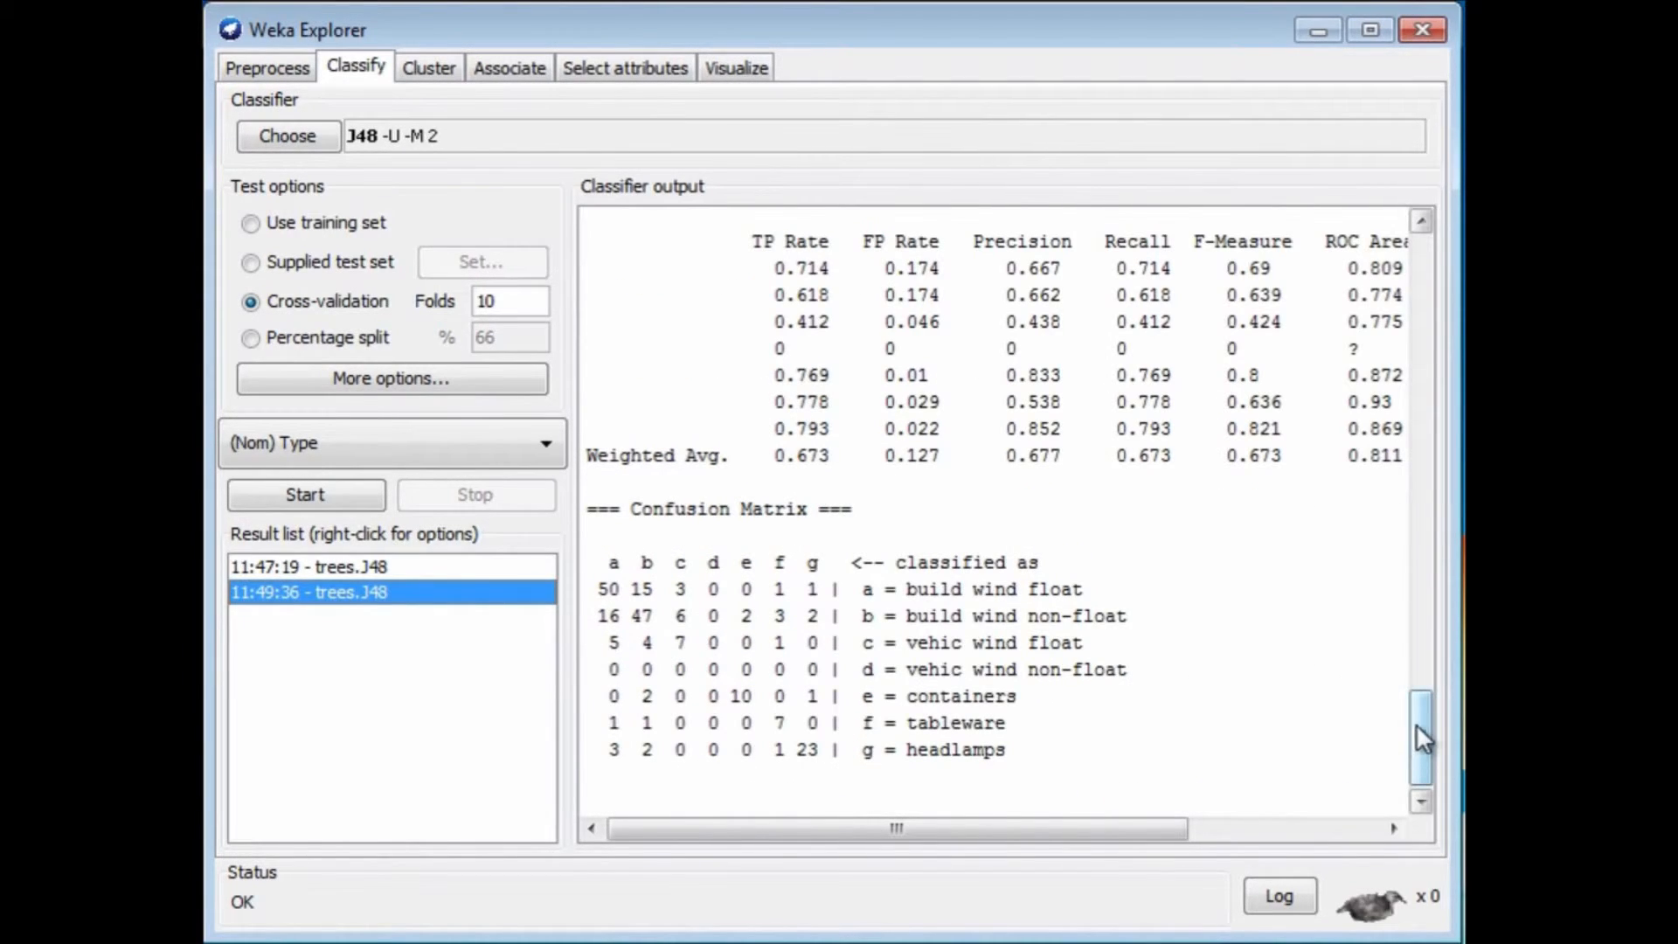
left_click_drag(1424, 715, 1442, 640)
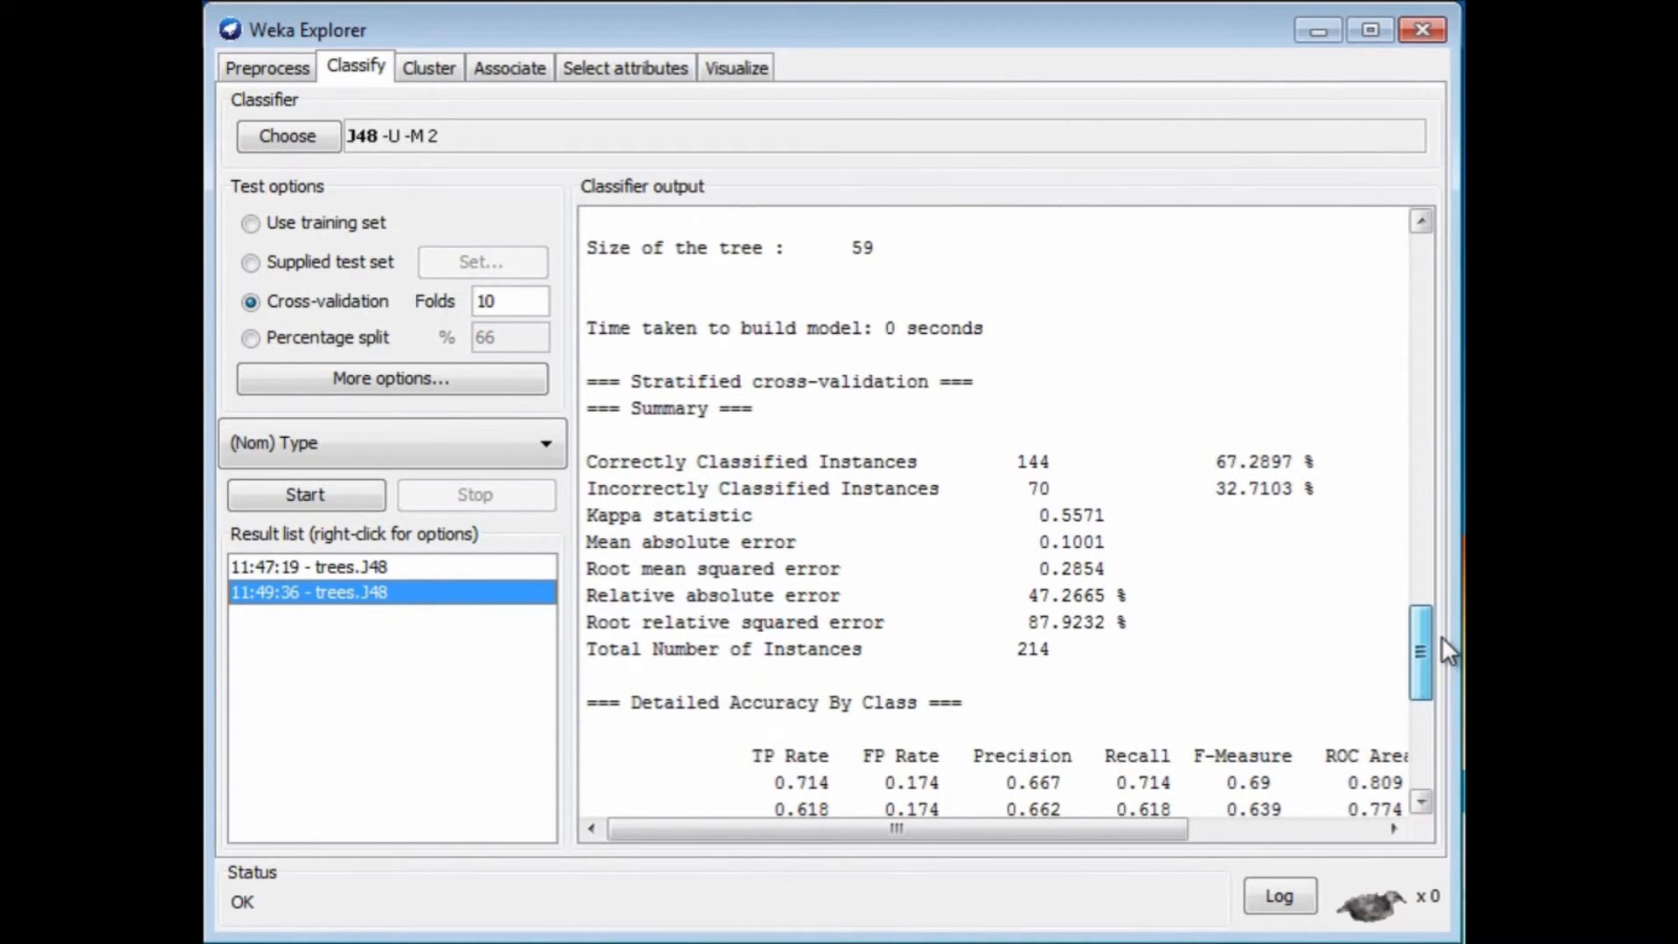
left_click_drag(1441, 635, 1423, 730)
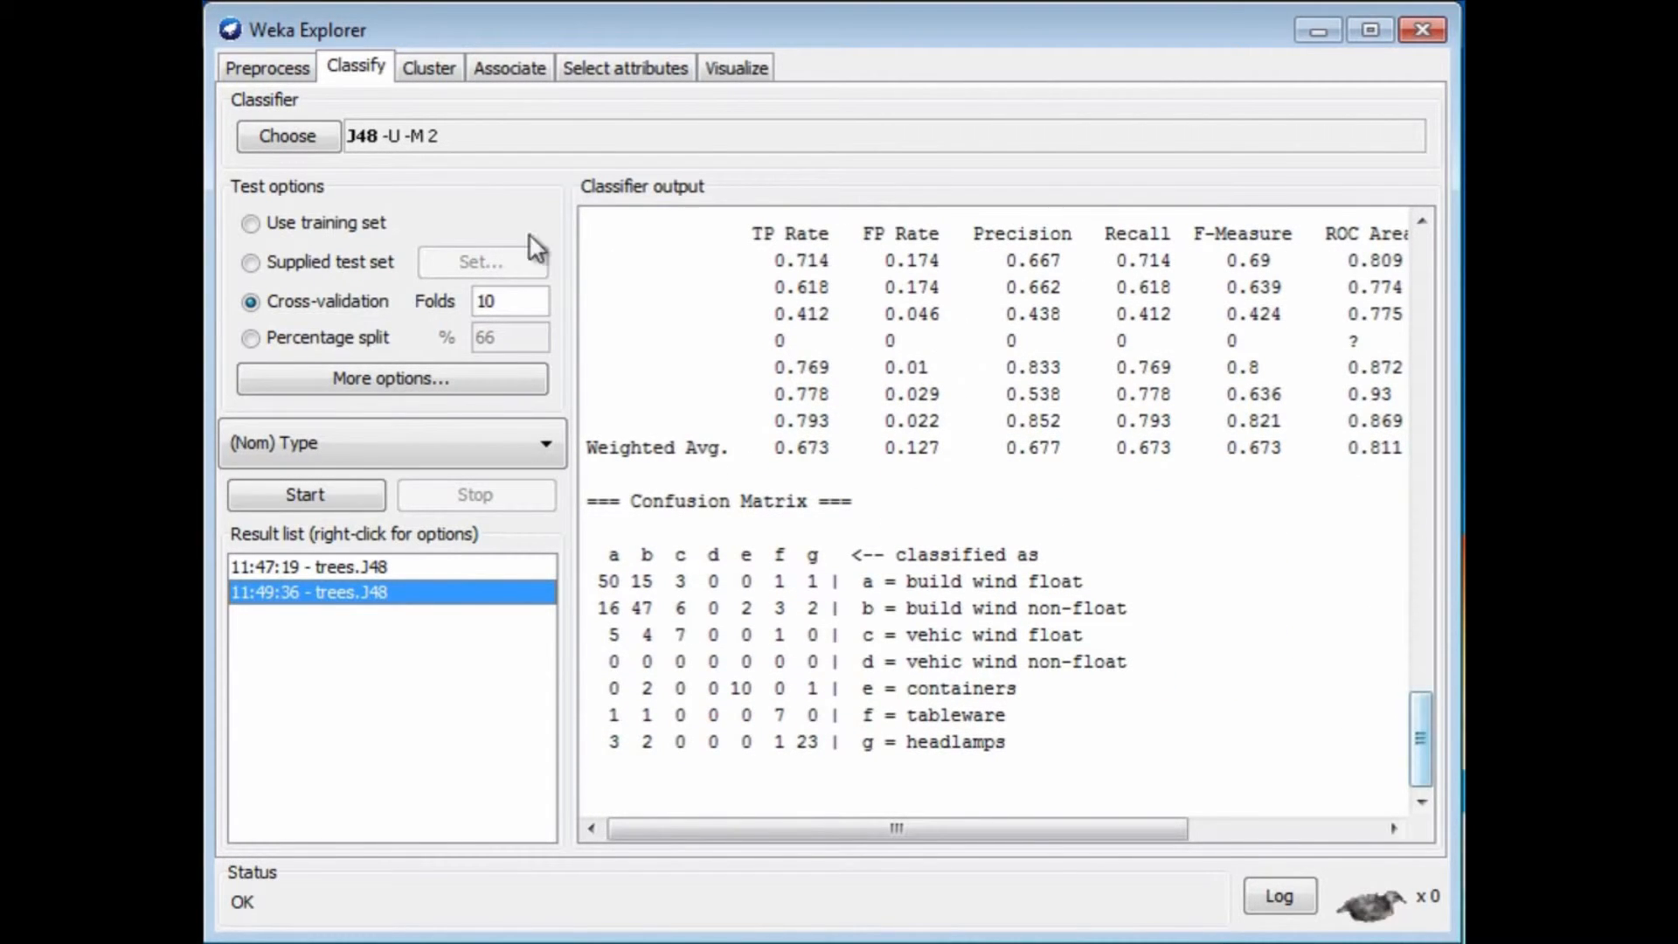
Set J48's minNumObj to 15 and rerun the classifier.
left_click(386, 134)
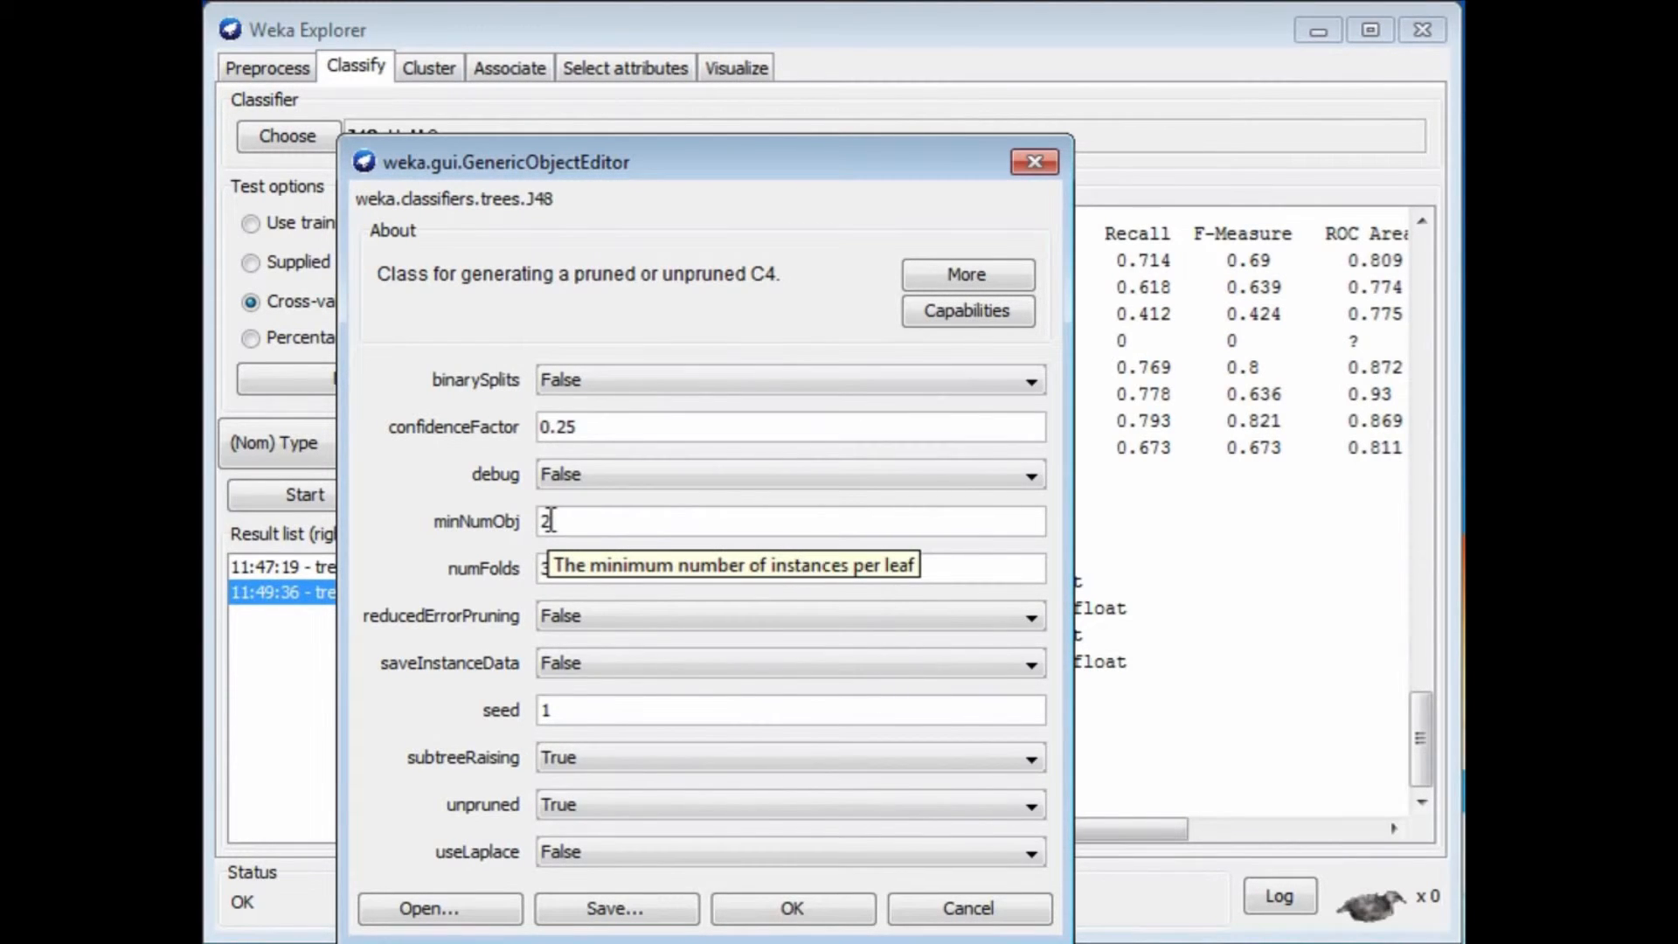
left_click_drag(551, 522, 538, 530)
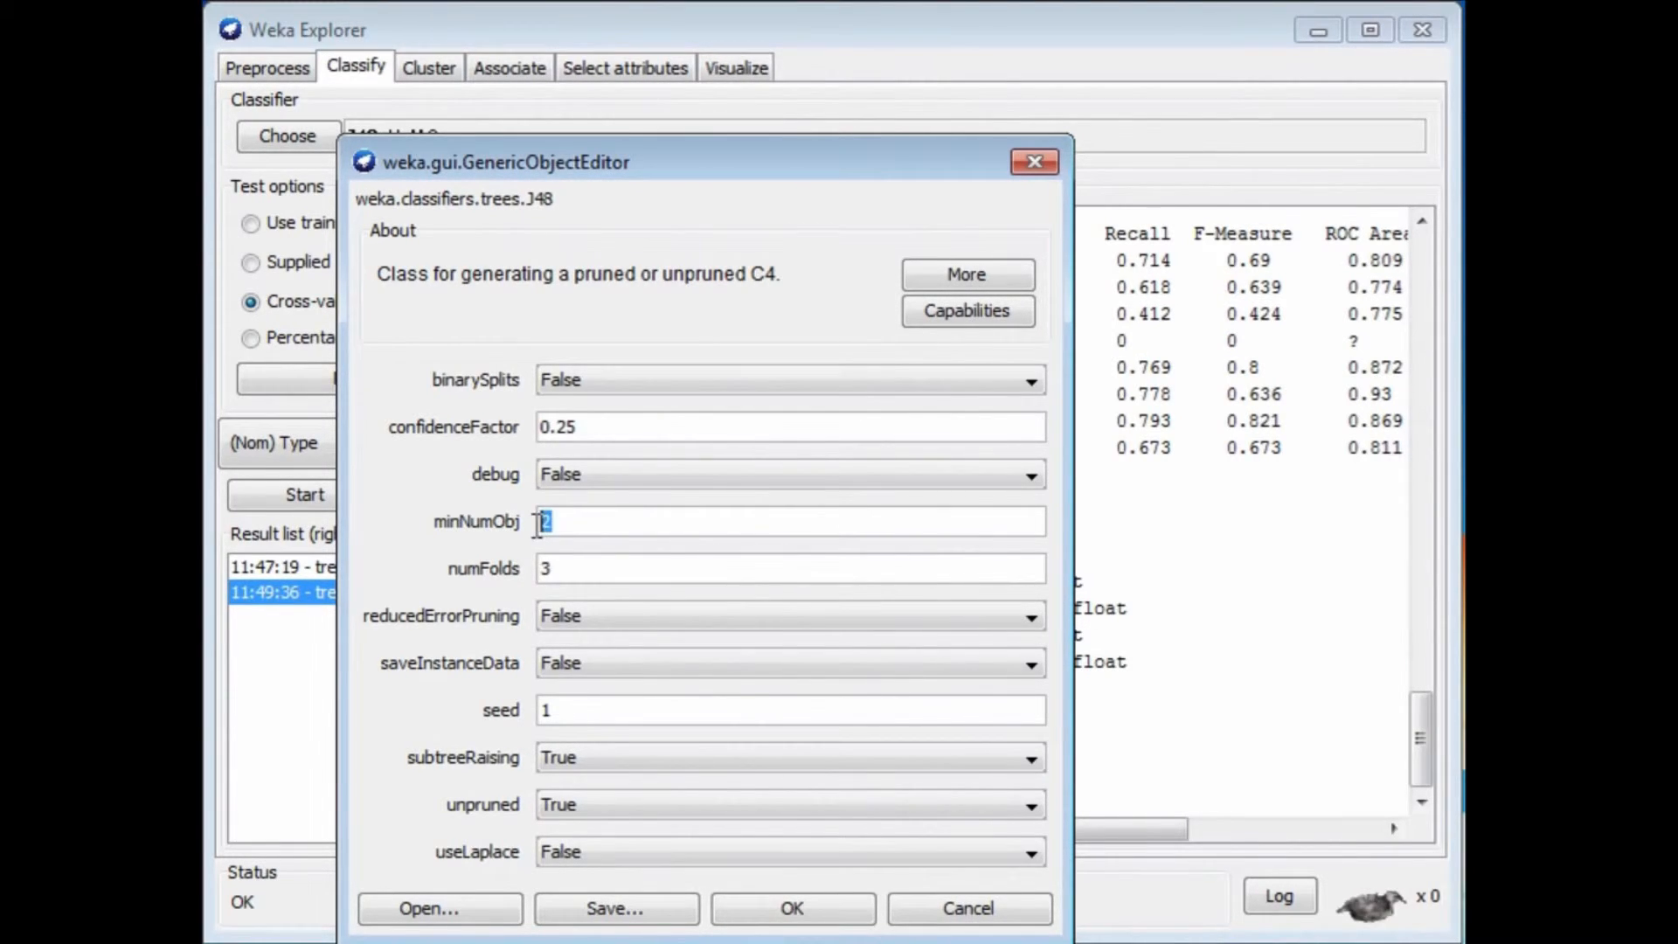
type("15")
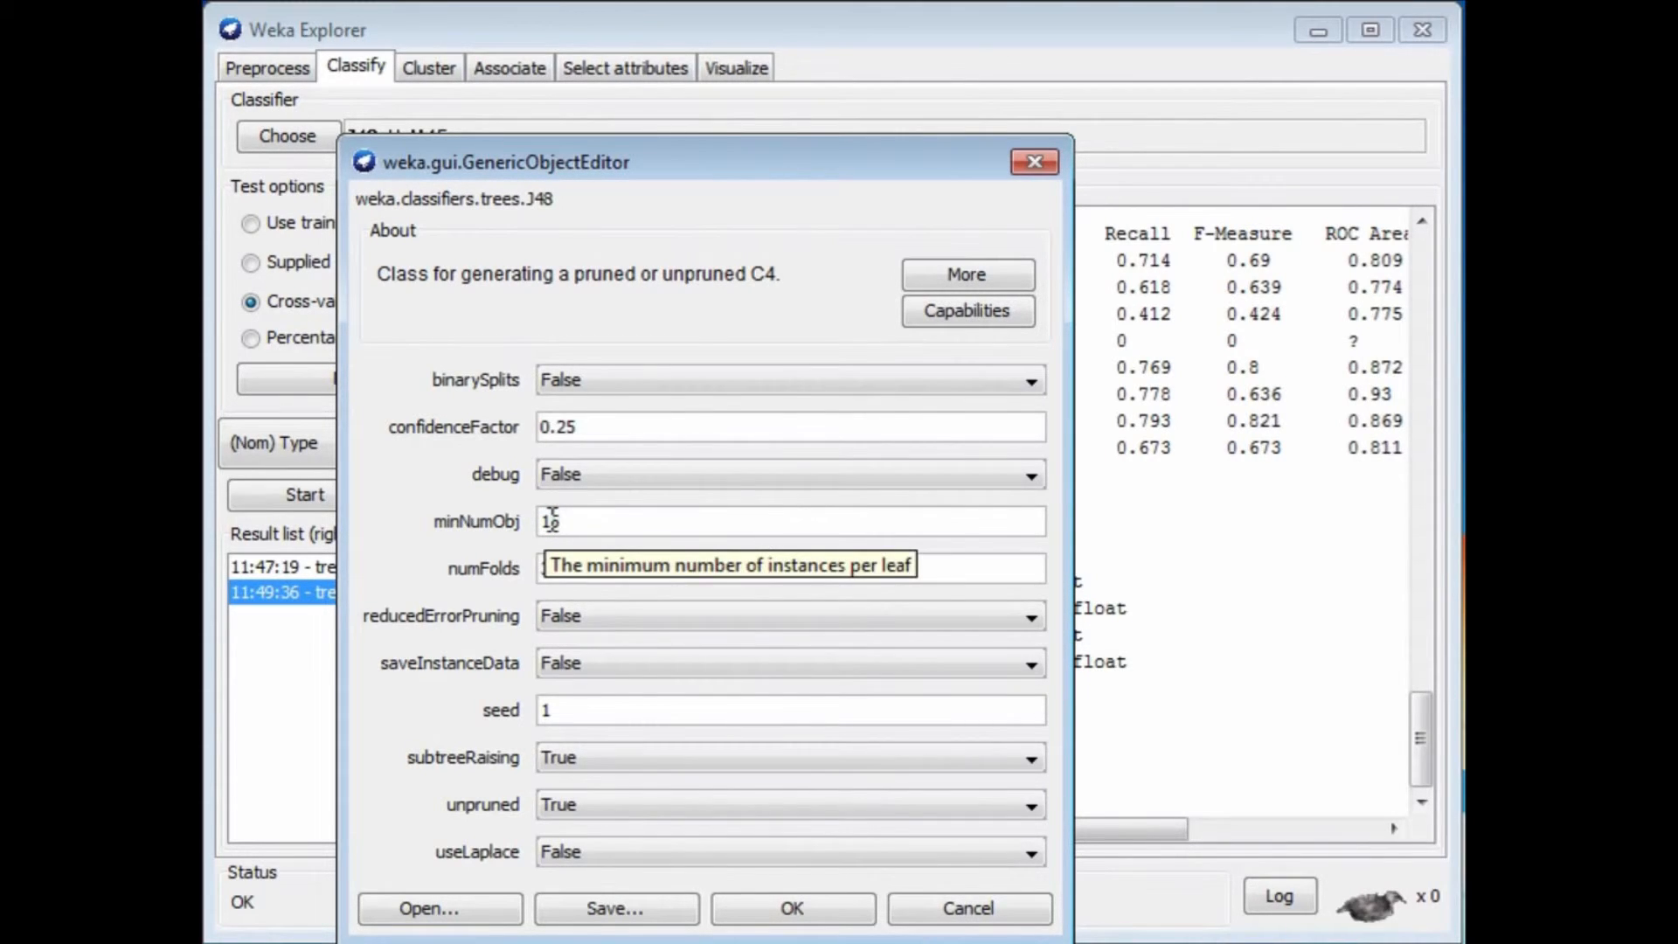
left_click(815, 909)
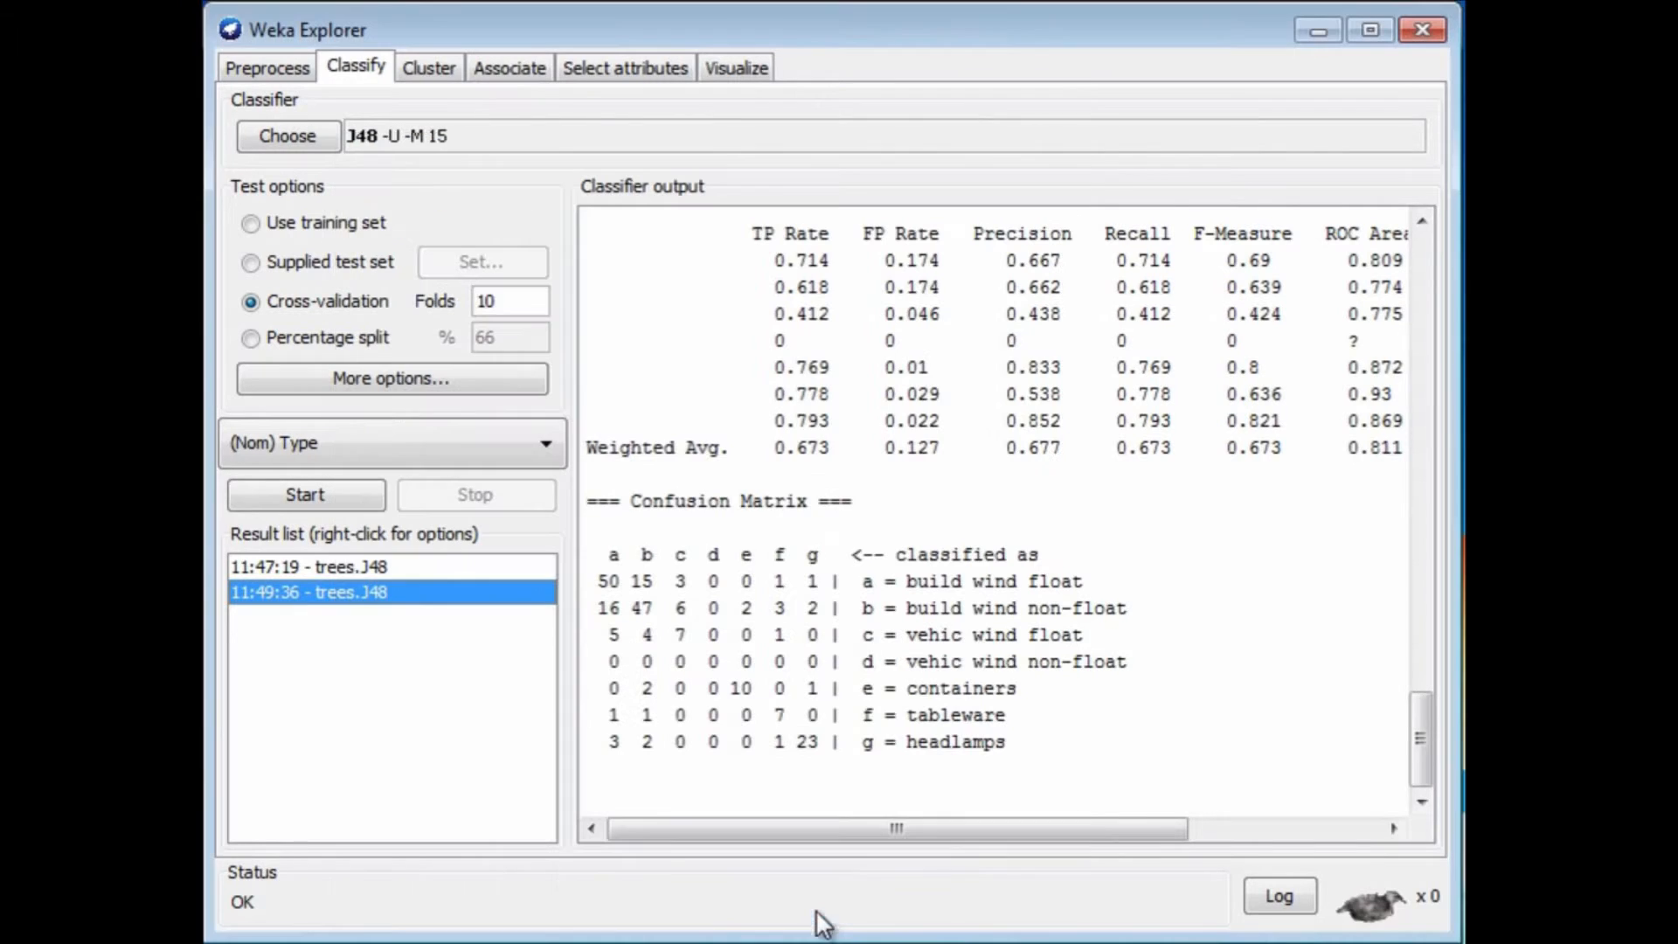
left_click_drag(1421, 733, 1398, 533)
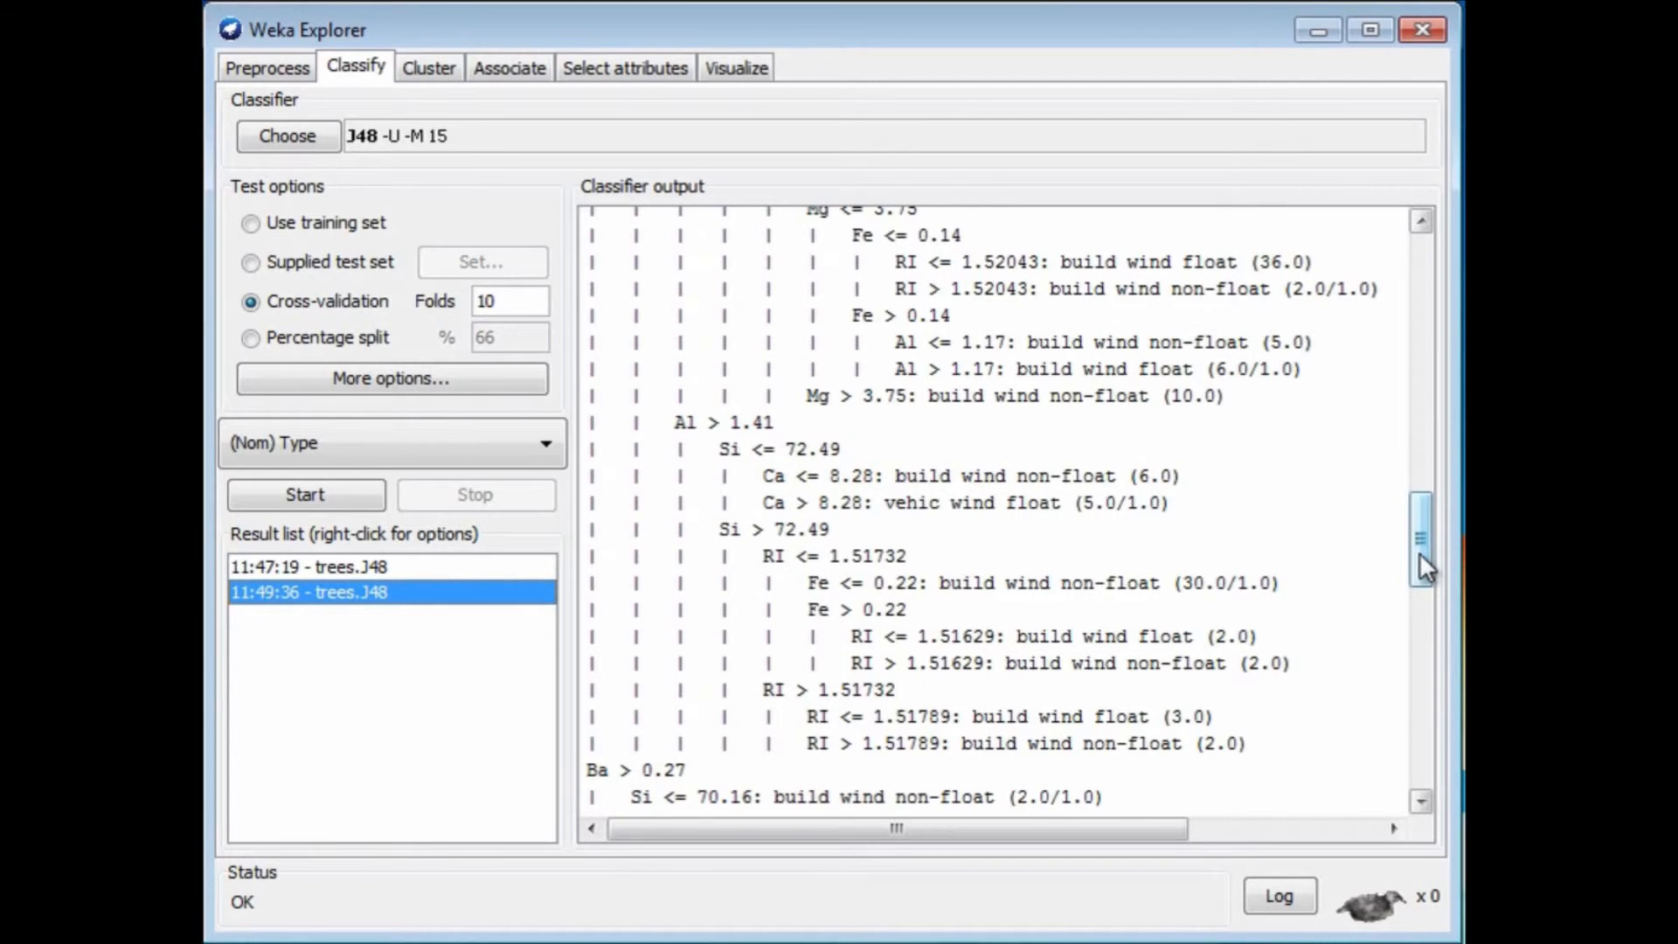
left_click_drag(1419, 553, 1419, 719)
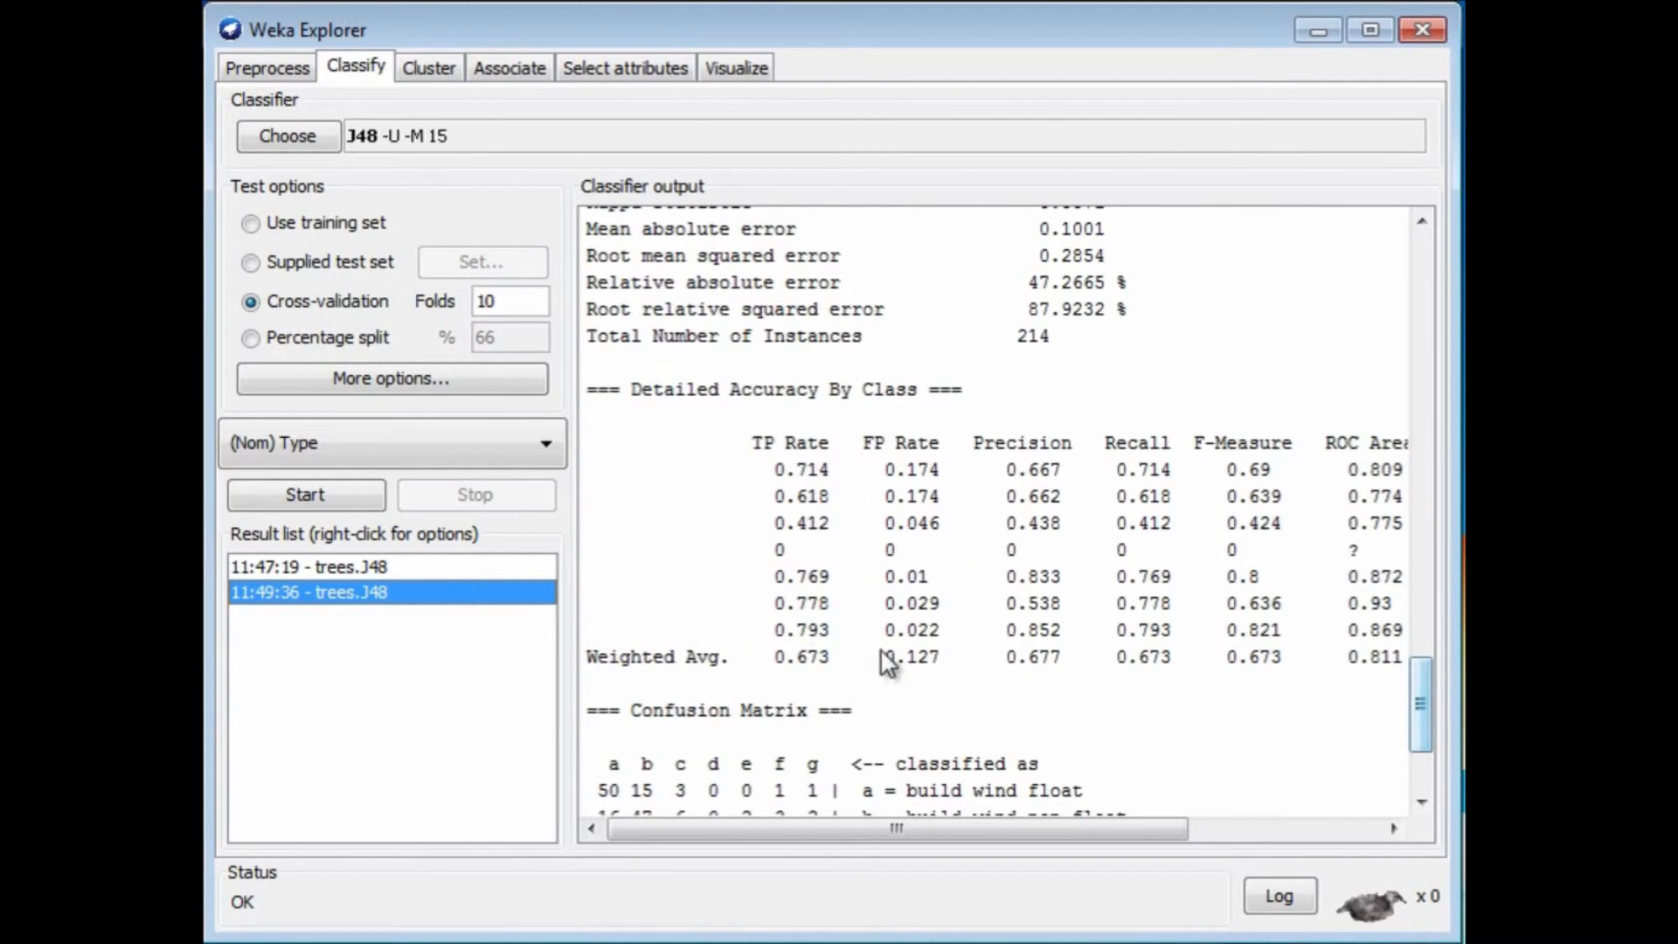
left_click(301, 495)
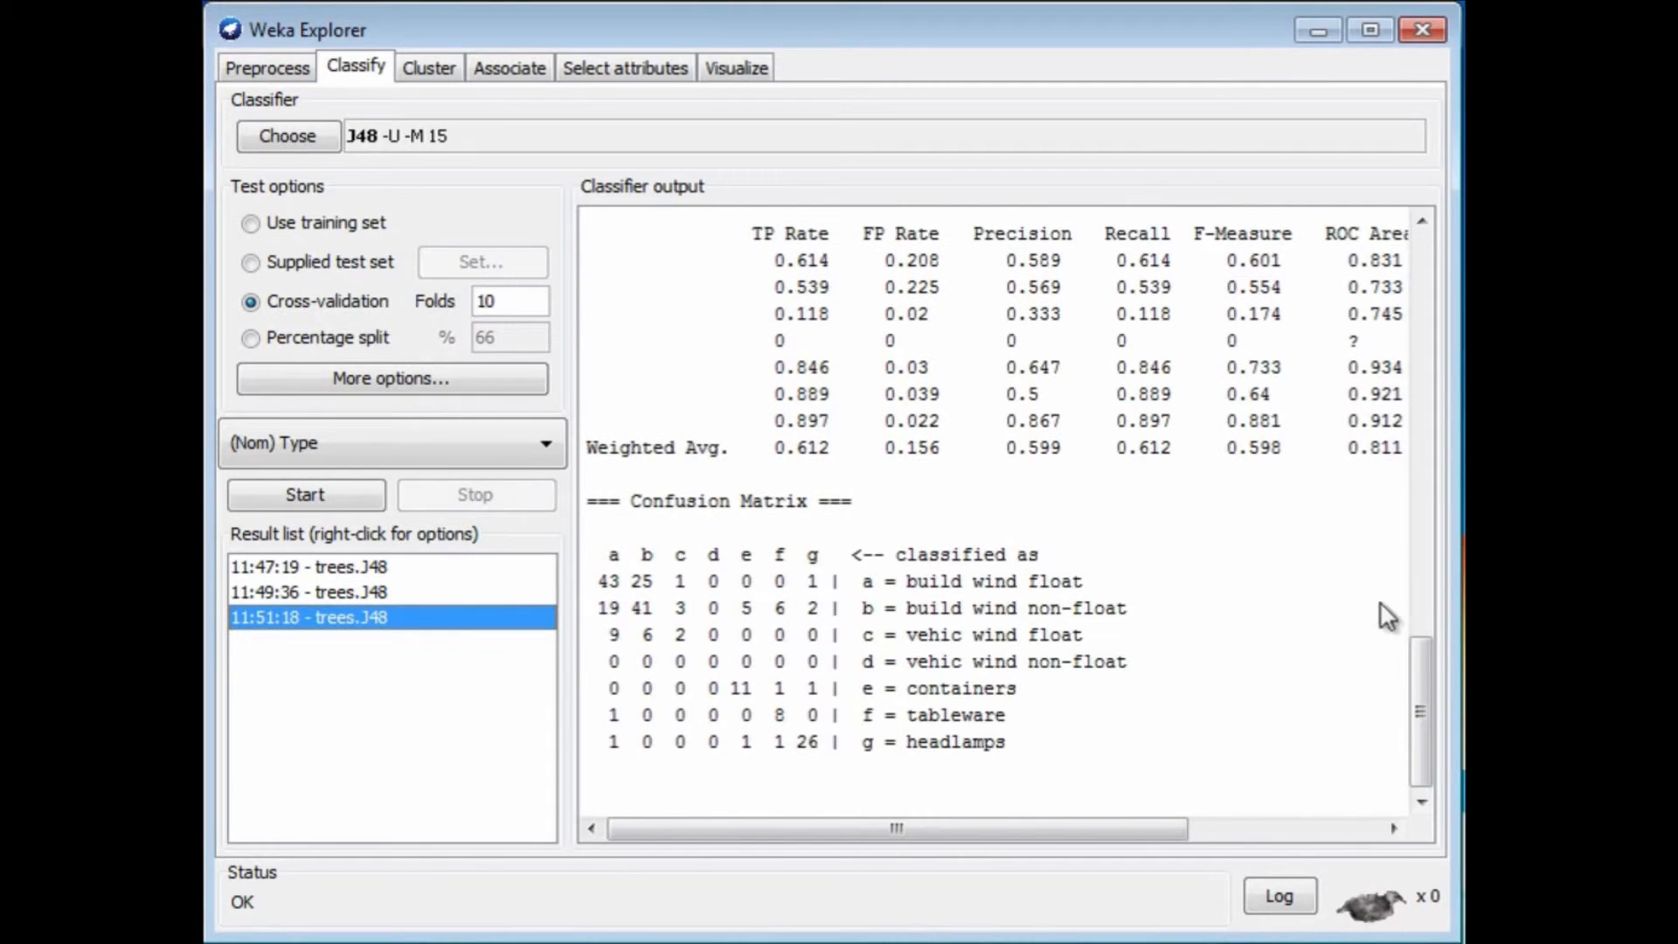
Check the accuracy summary and tree size of the minNumObj 15 run, and revisit the outputs of the earlier J48 runs.
left_click_drag(1419, 663, 1421, 526)
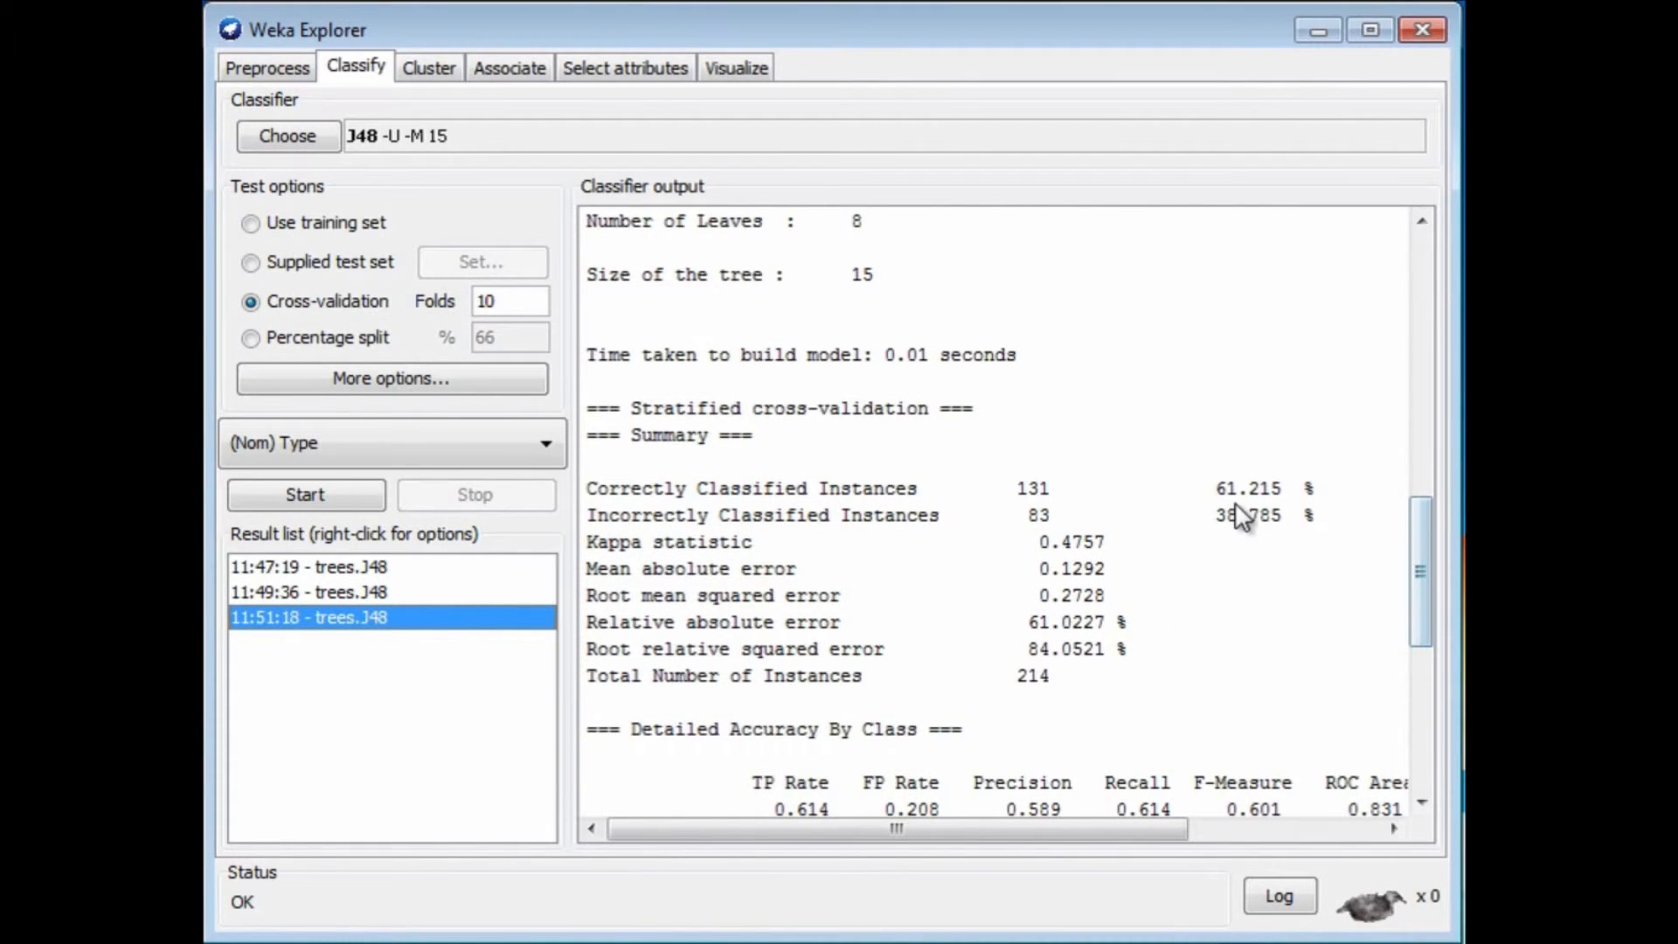
left_click_drag(1429, 527, 1419, 454)
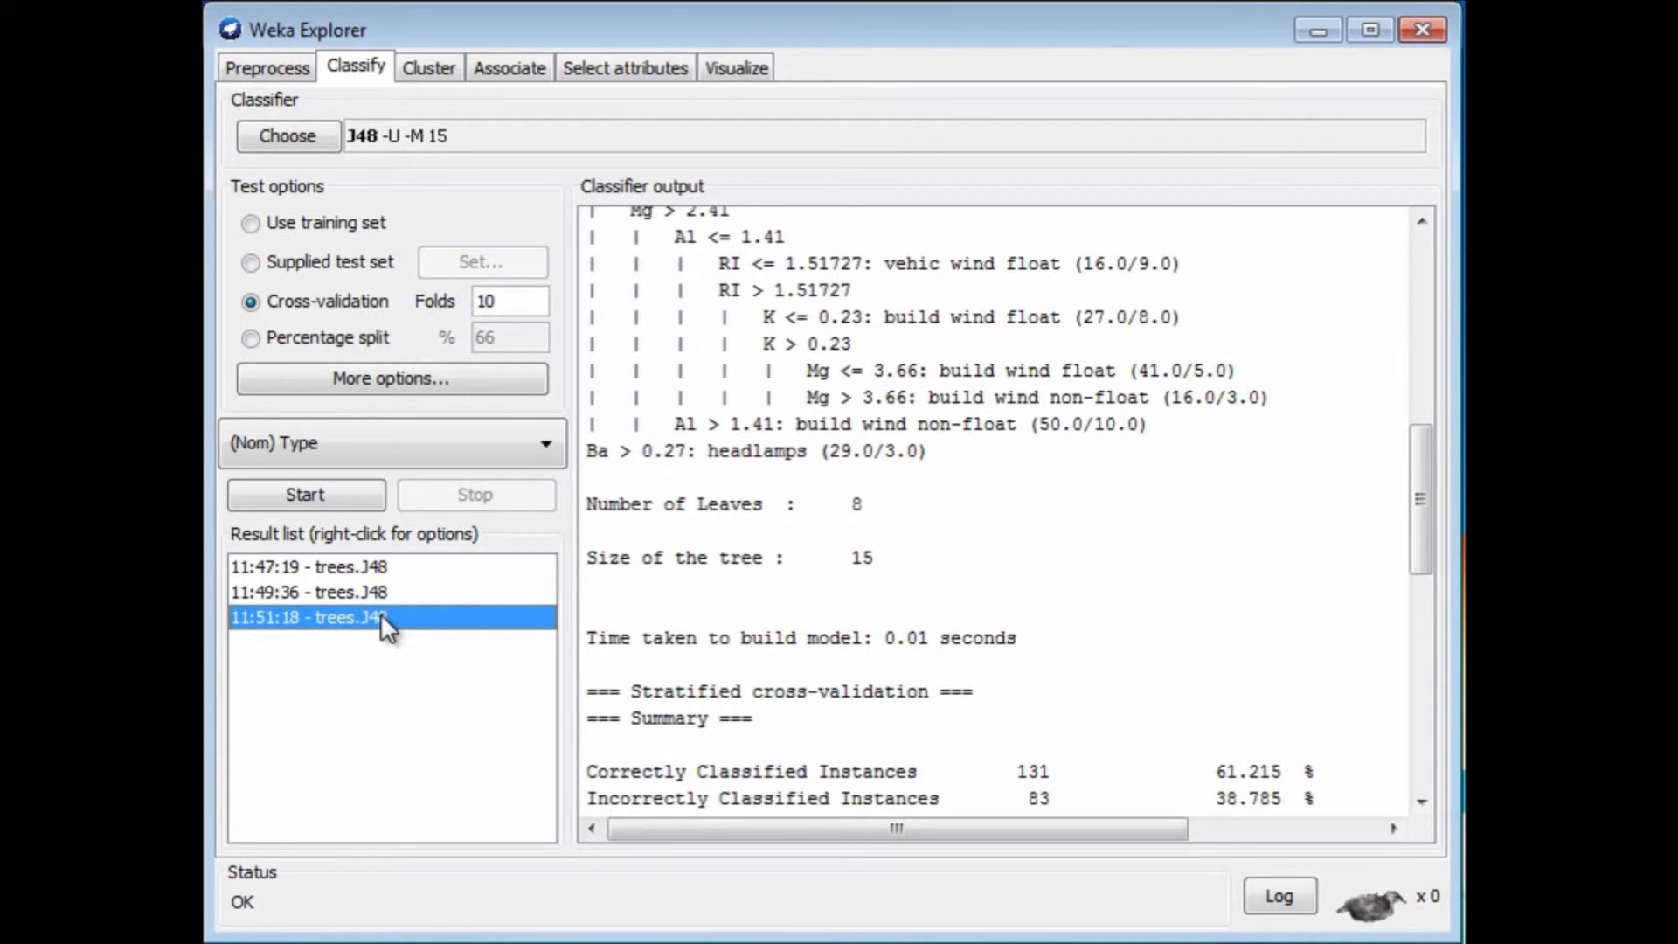
left_click(363, 570)
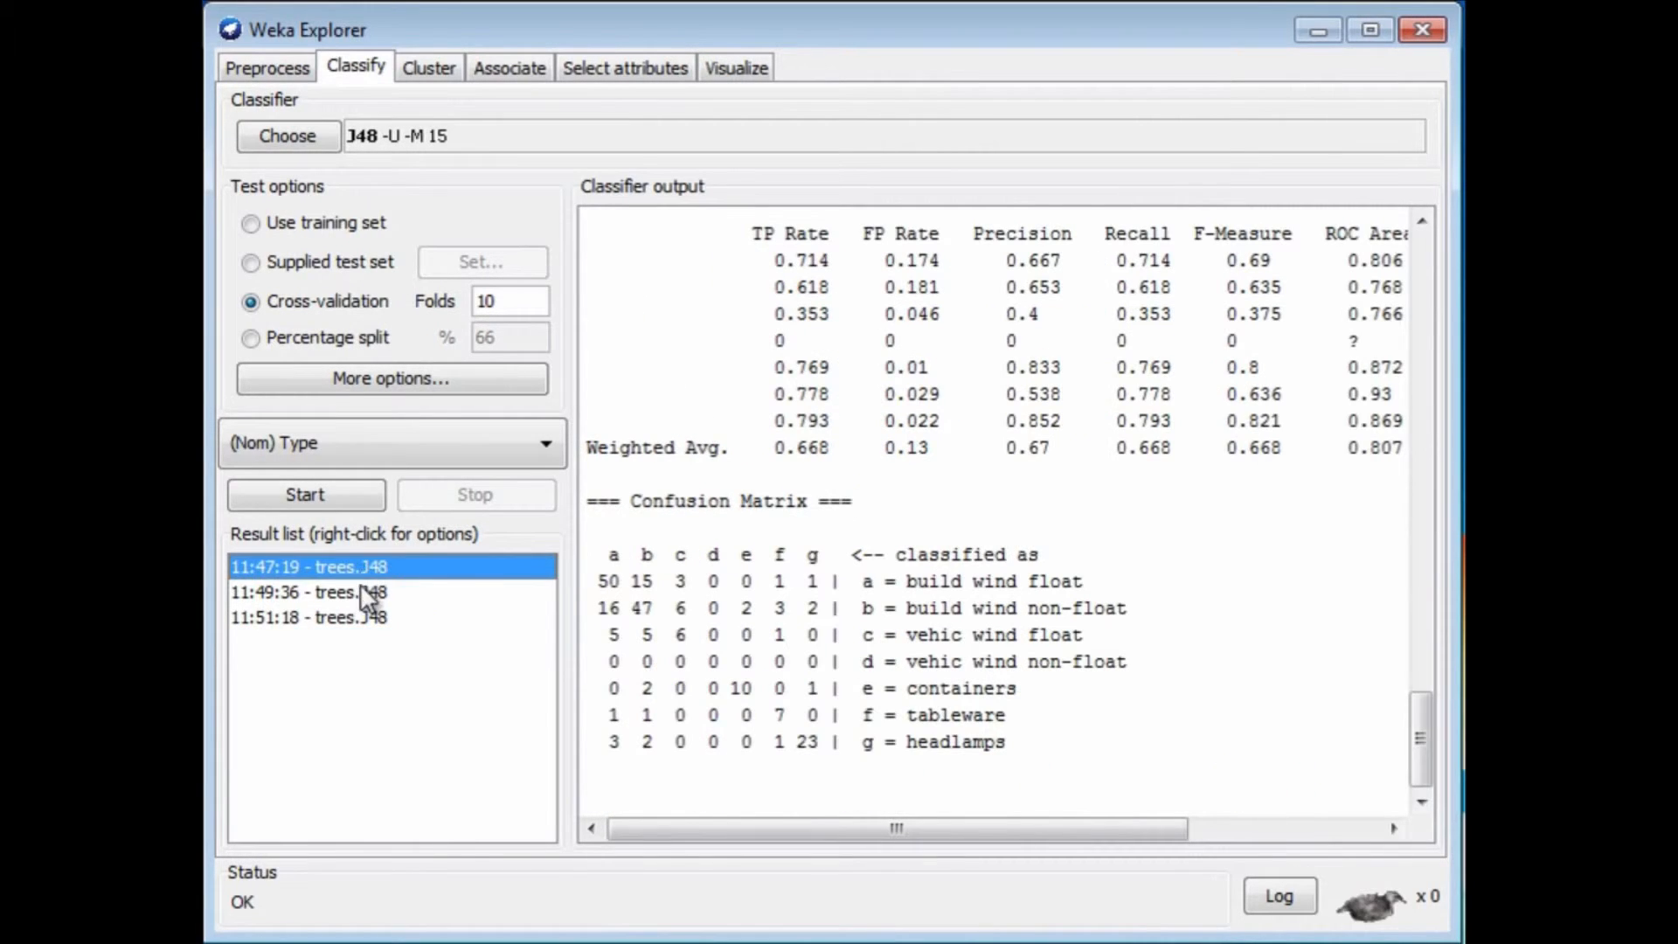
left_click(364, 594)
left_click(354, 616)
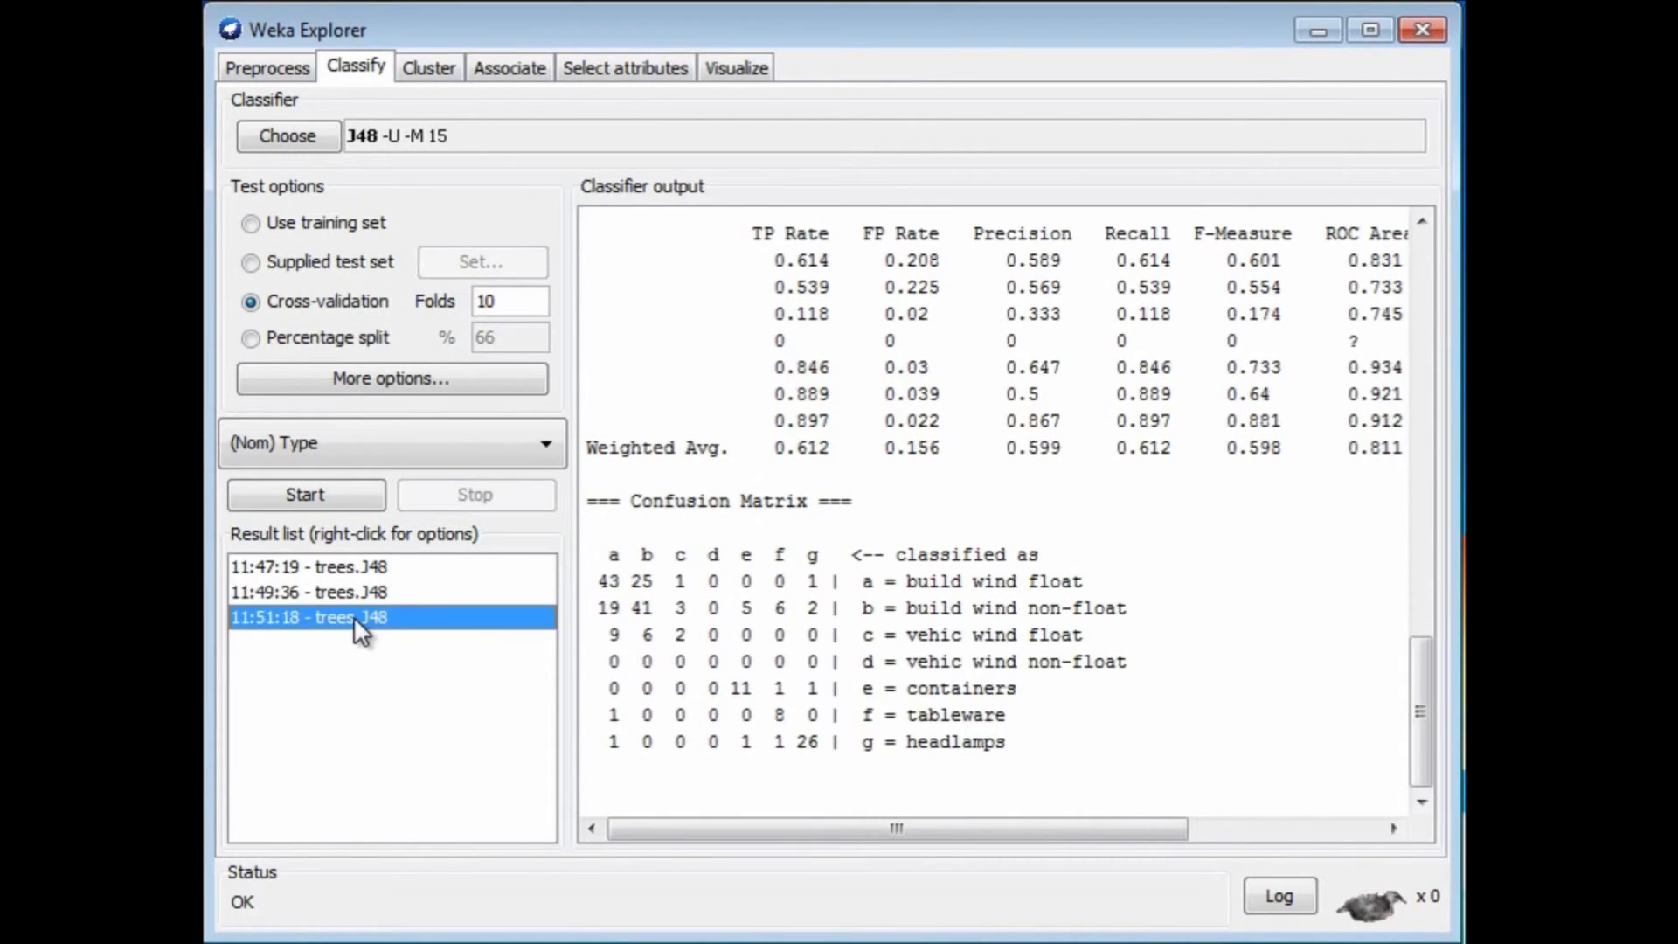
Visualize the latest J48 run's tree fitted to an enlarged window, close it, and review the same tree in the text output.
right_click(353, 616)
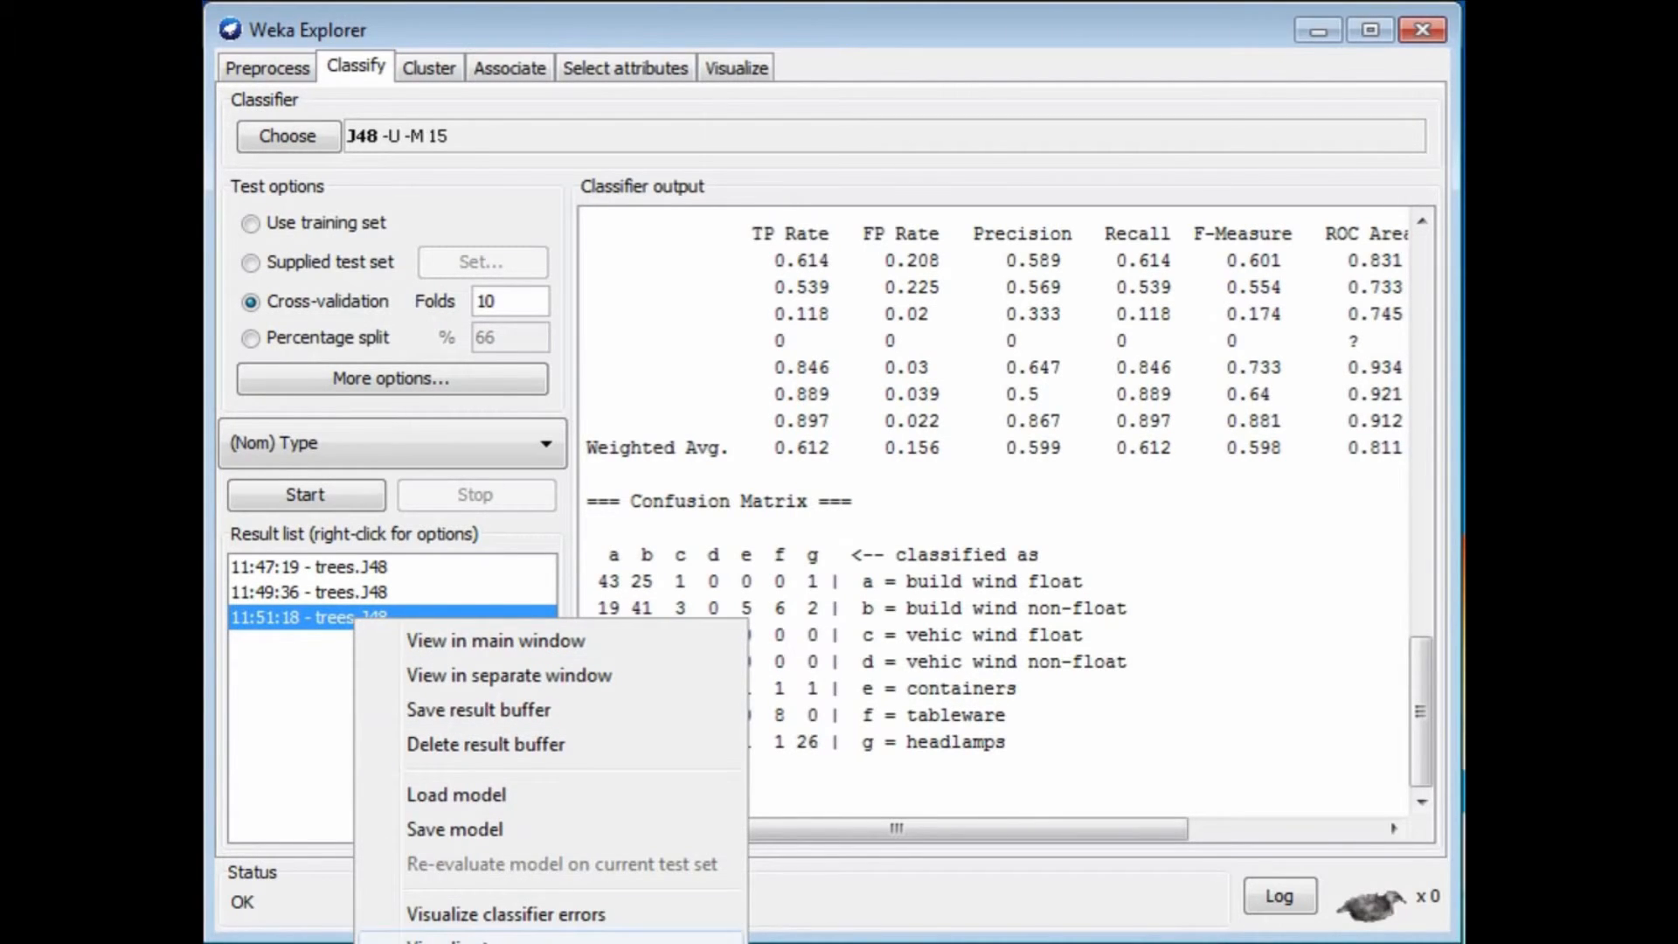
left_click(479, 940)
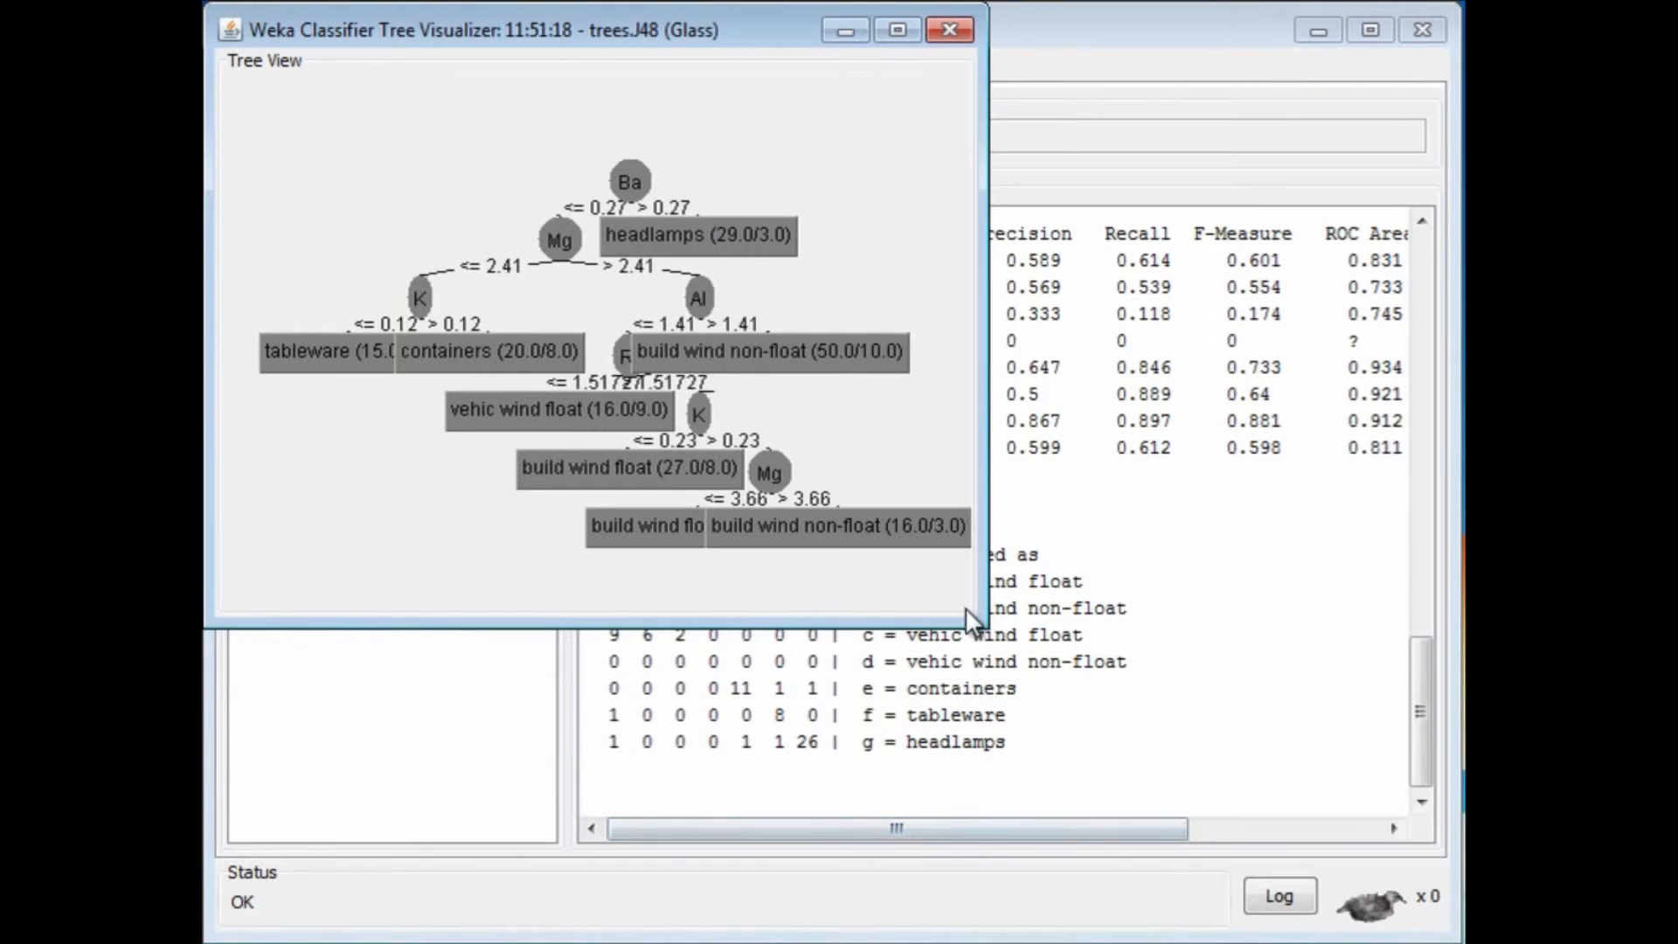
left_click_drag(985, 625, 1432, 929)
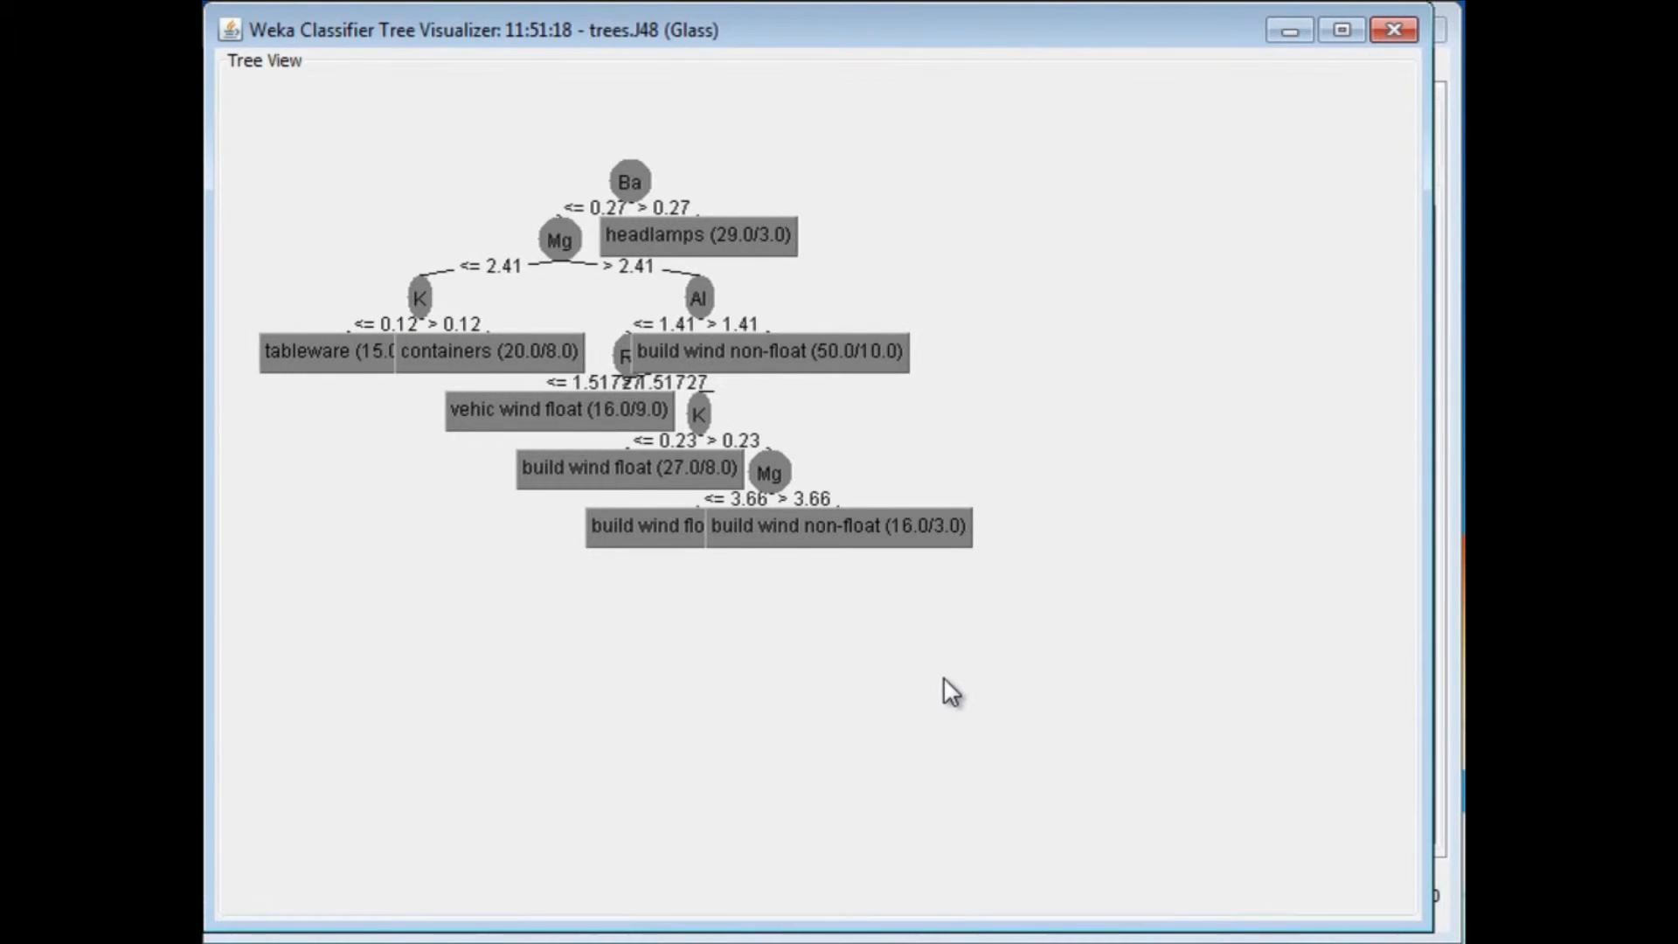
right_click(942, 678)
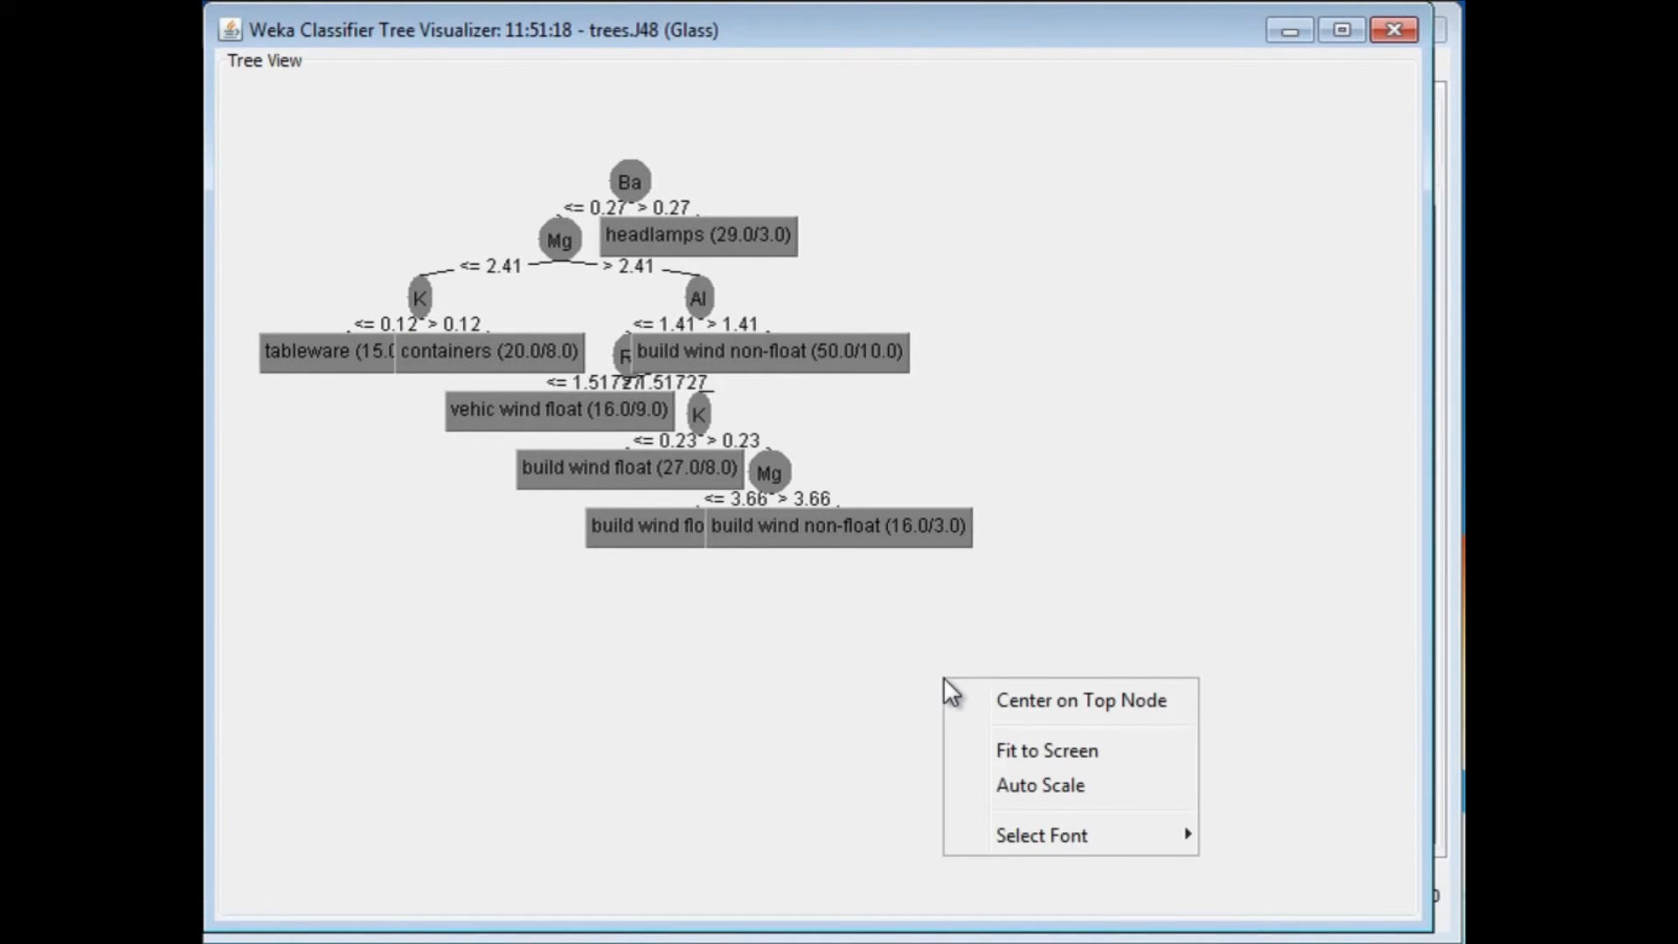
left_click(1015, 749)
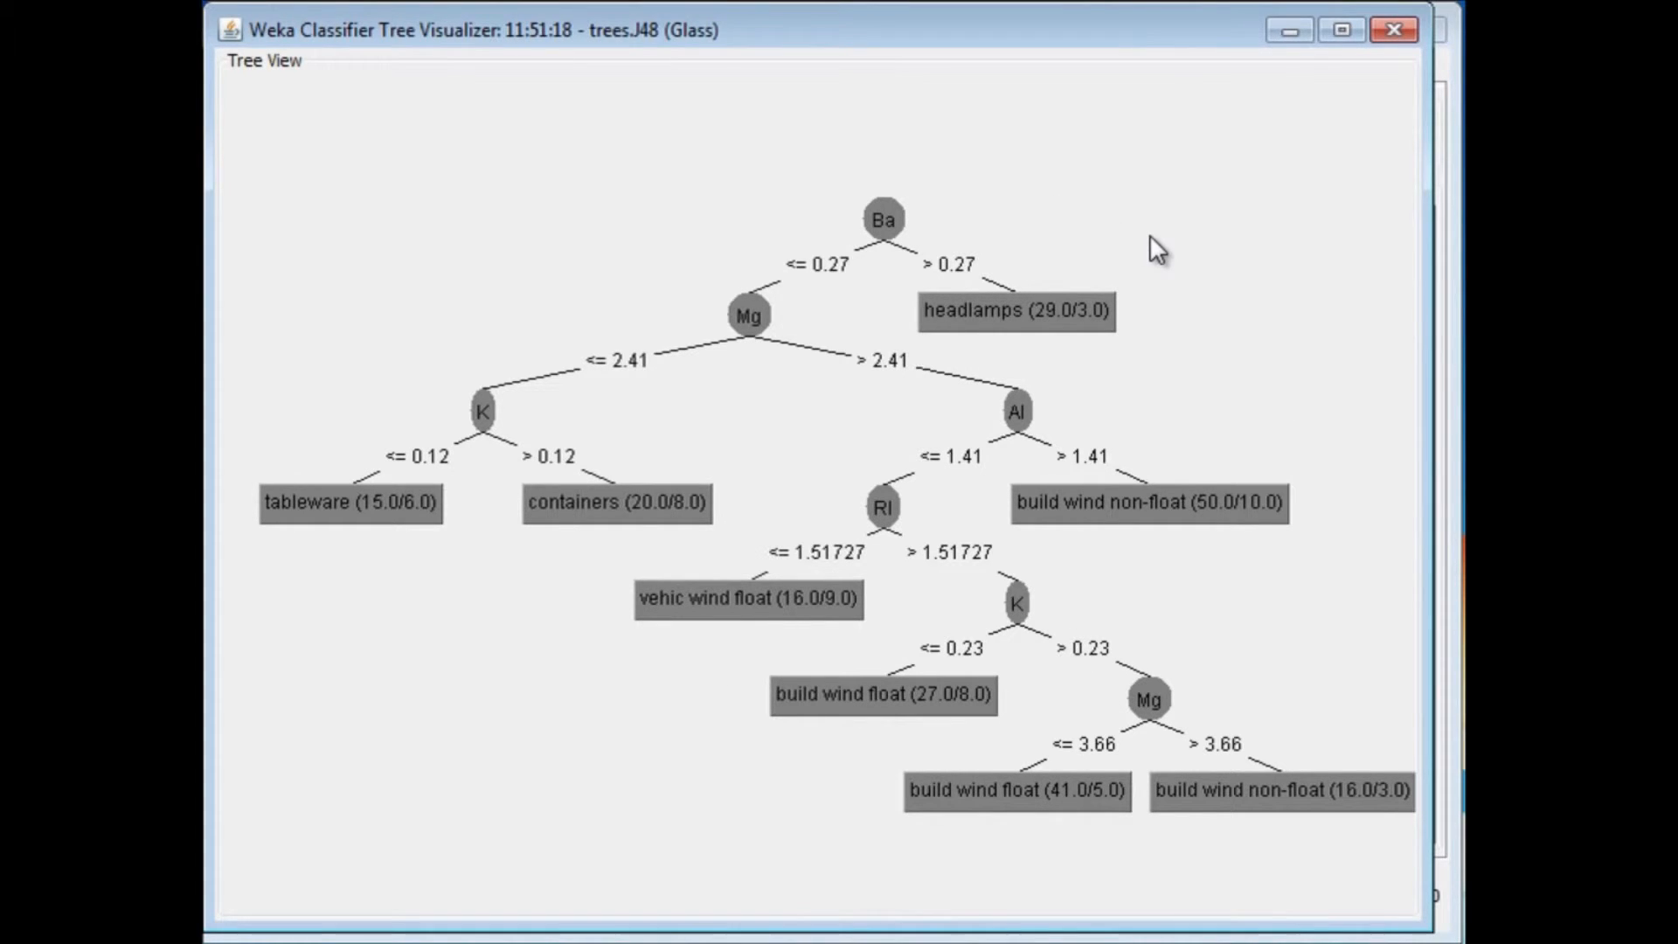
left_click_drag(1014, 23, 1014, 73)
left_click(1389, 79)
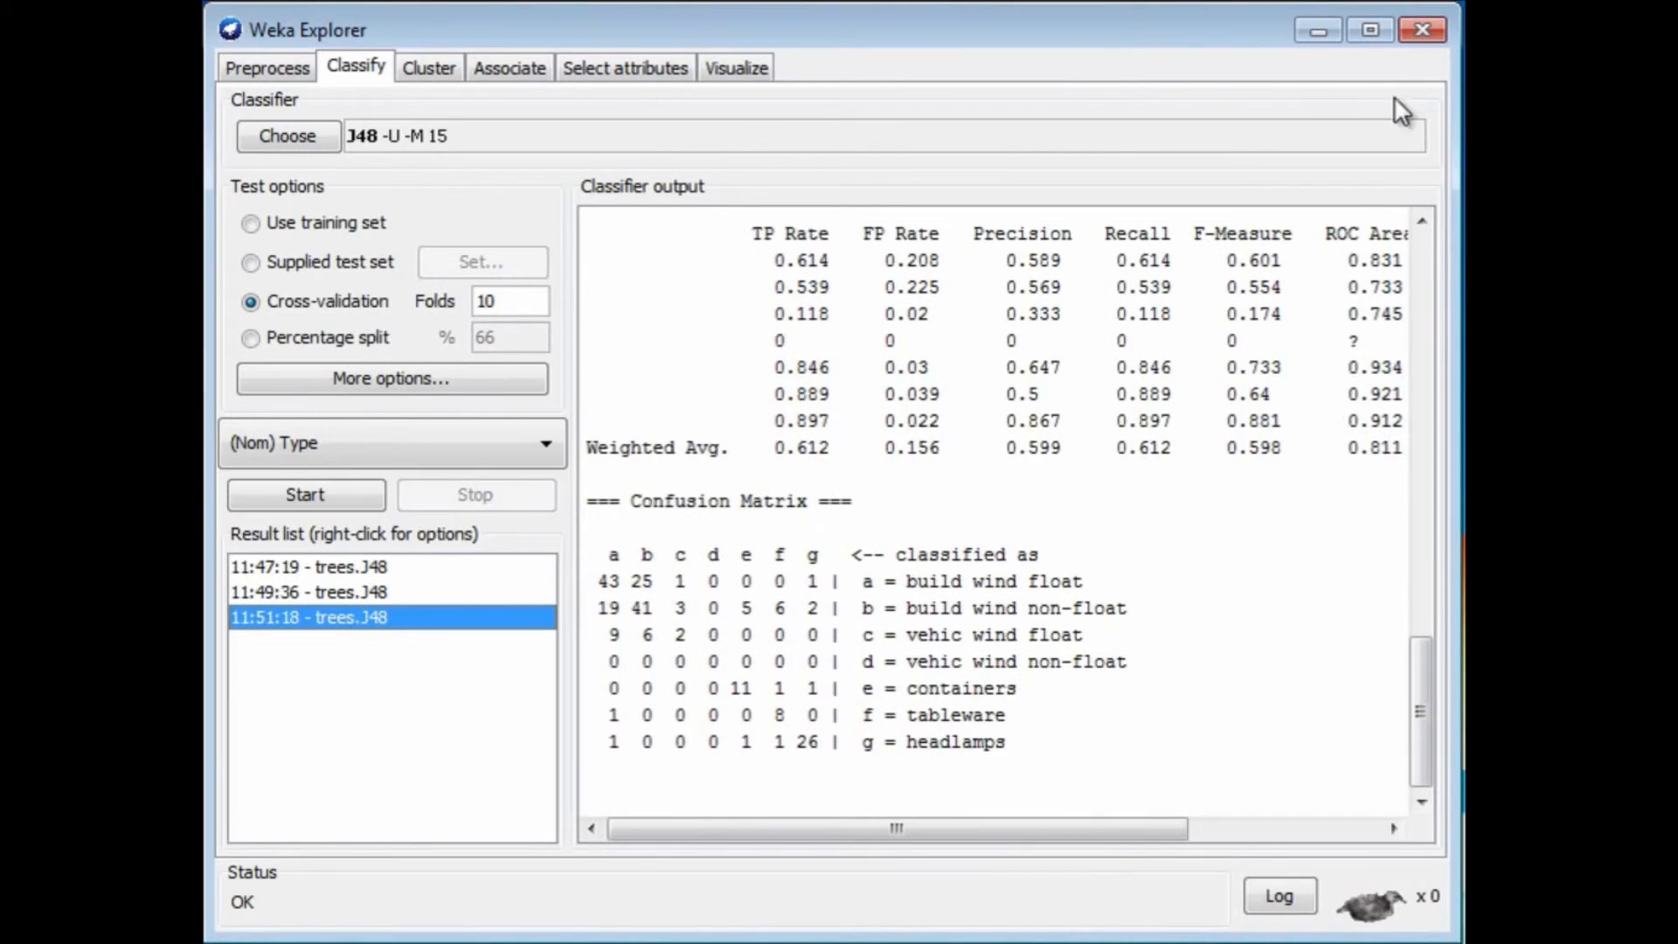
left_click_drag(1417, 666, 1422, 358)
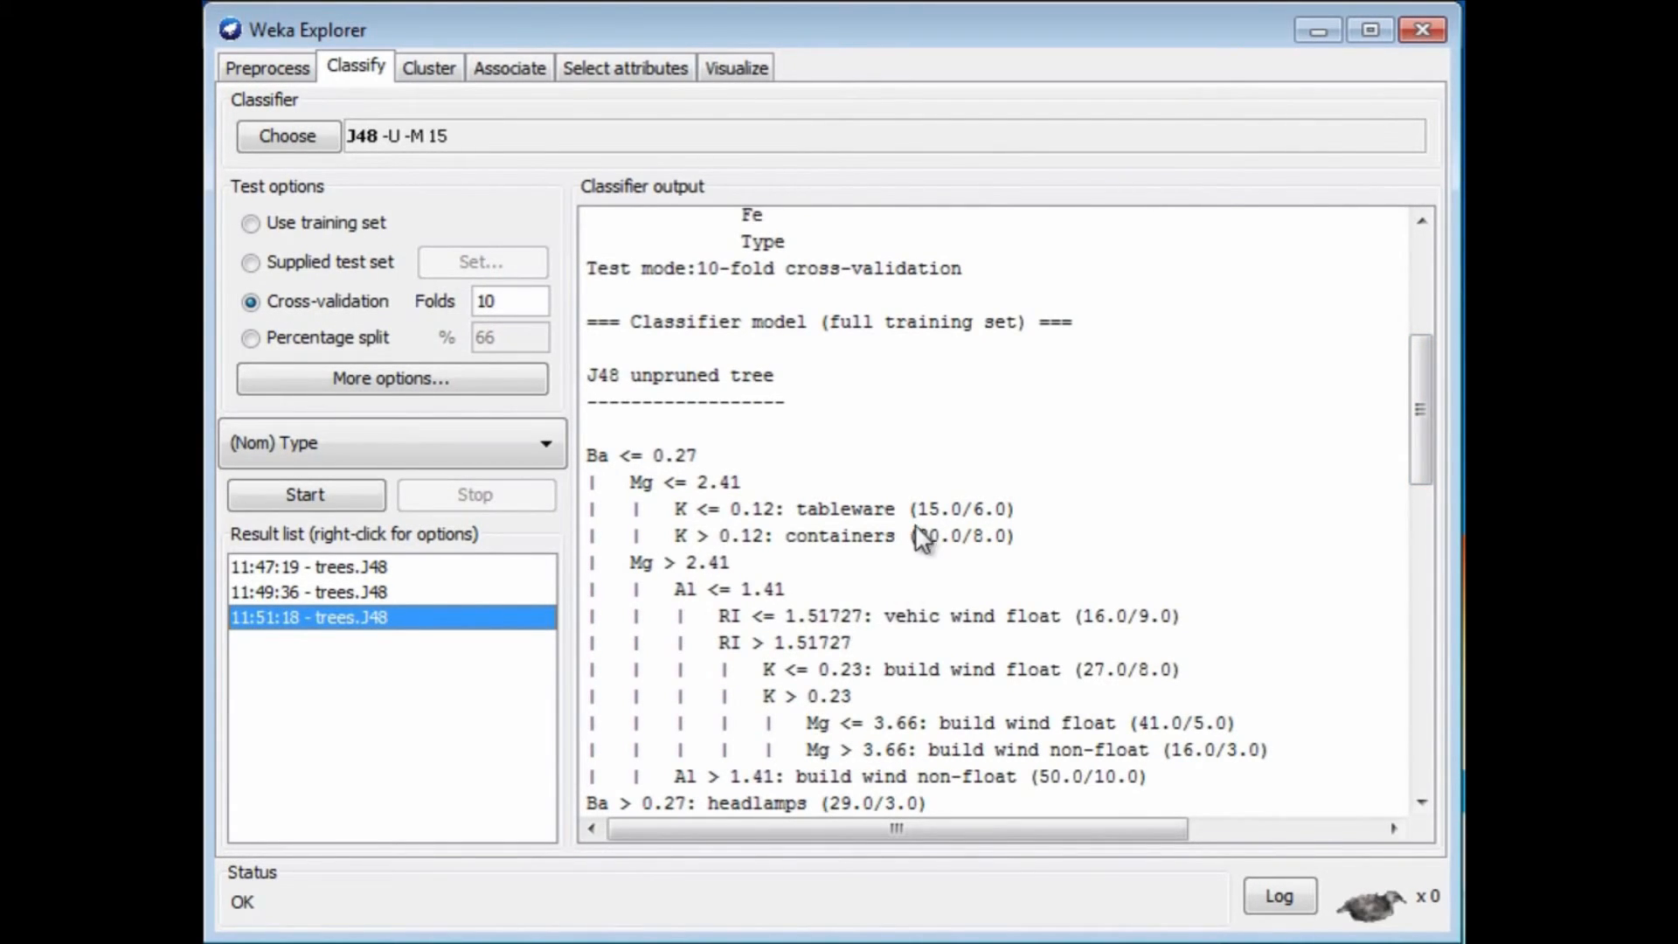
Open the detailed information on J48 and its options from the classifier settings, placing it over the settings dialog for reading.
left_click(412, 132)
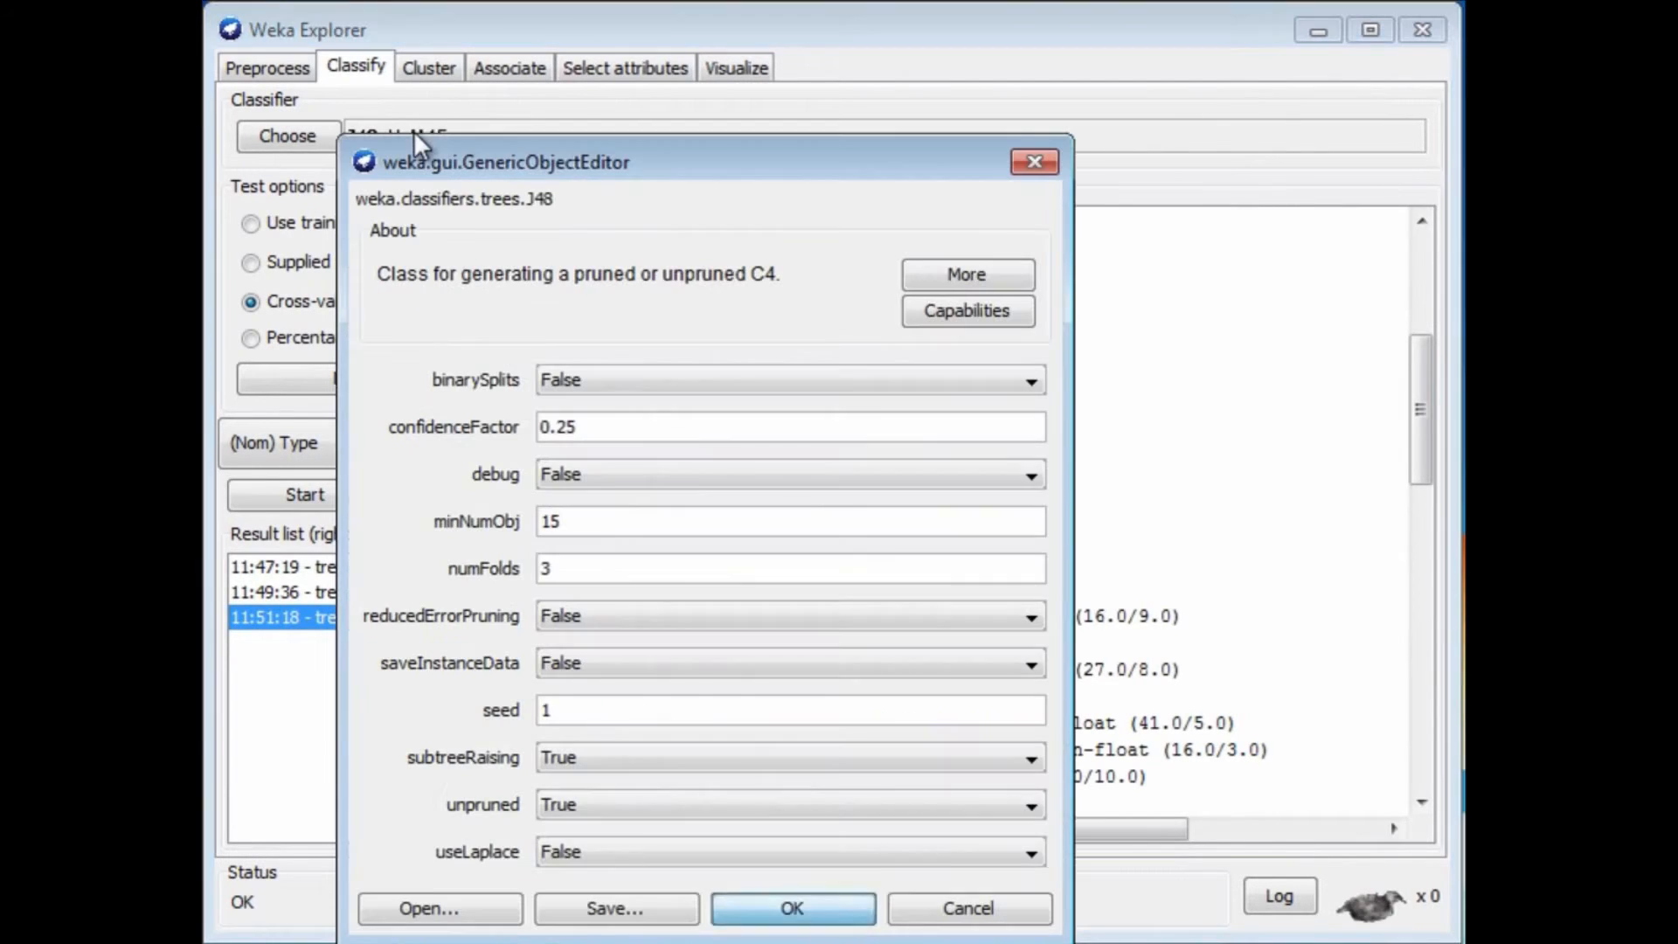
left_click(974, 271)
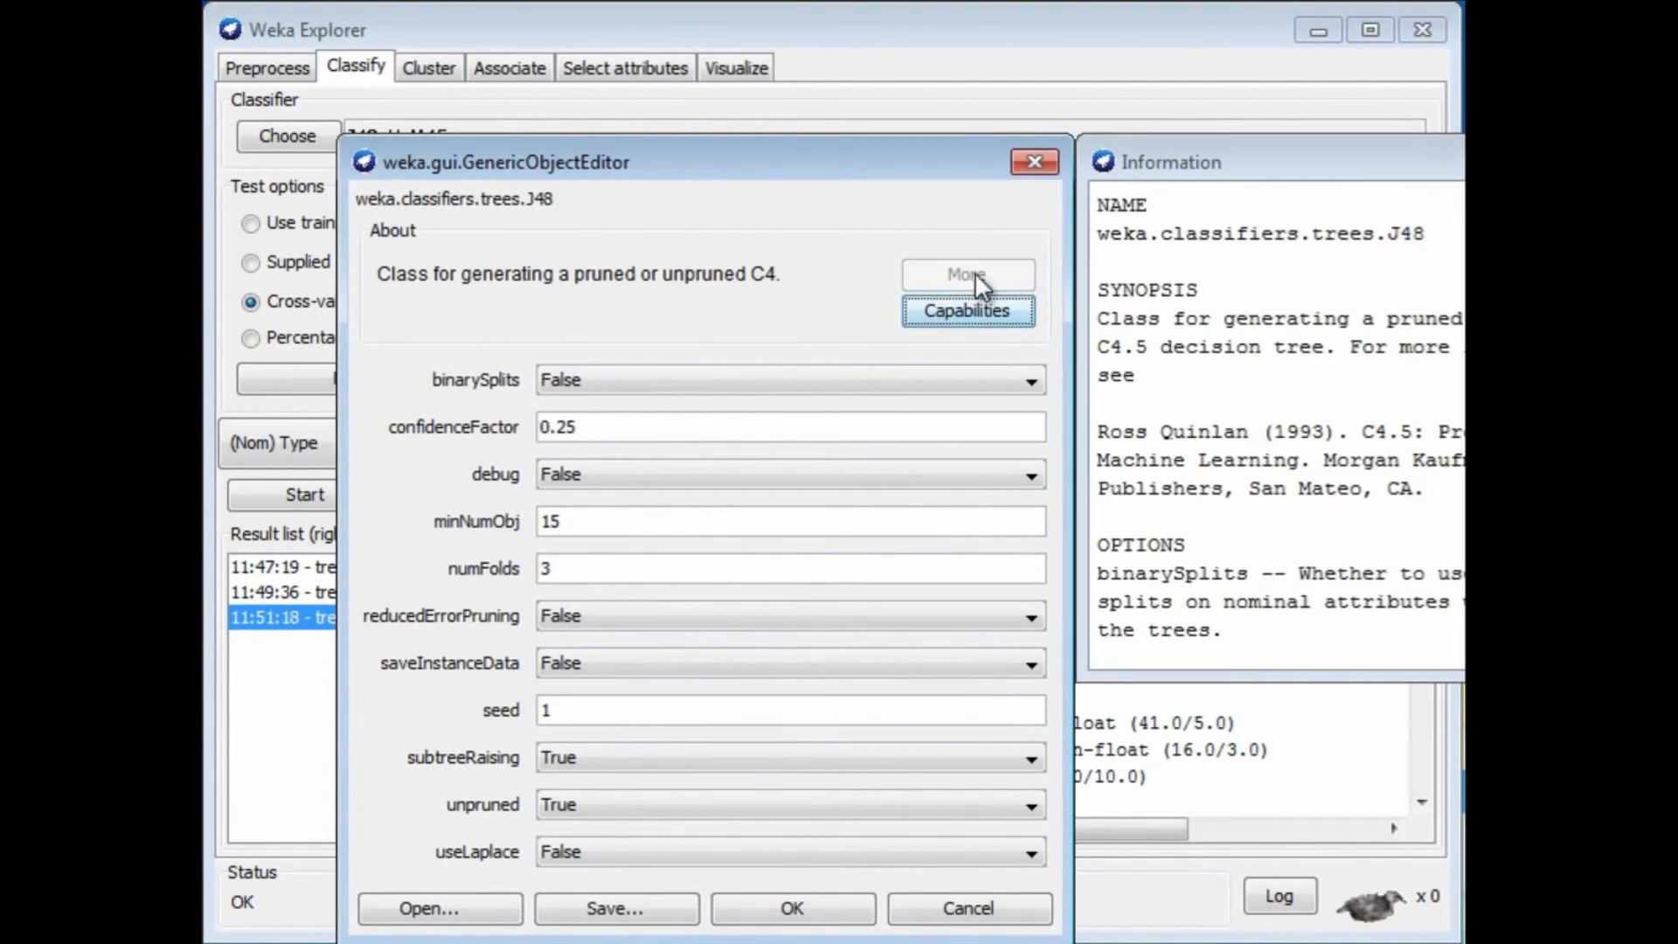
left_click(1261, 149)
left_click_drag(1261, 150, 811, 163)
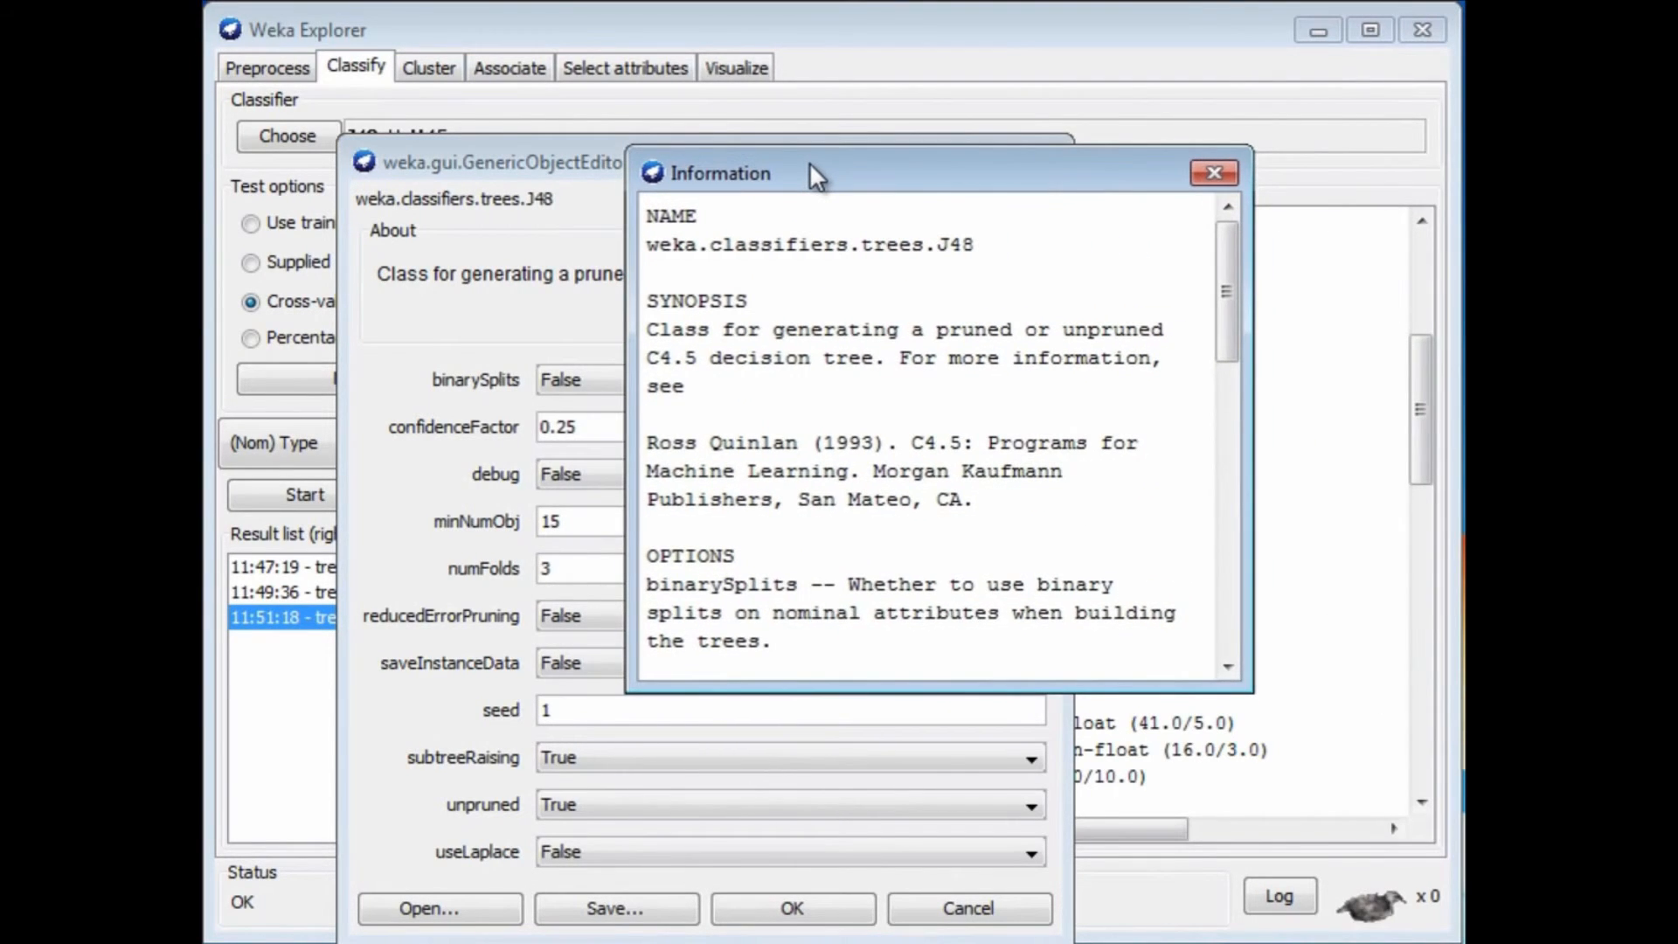